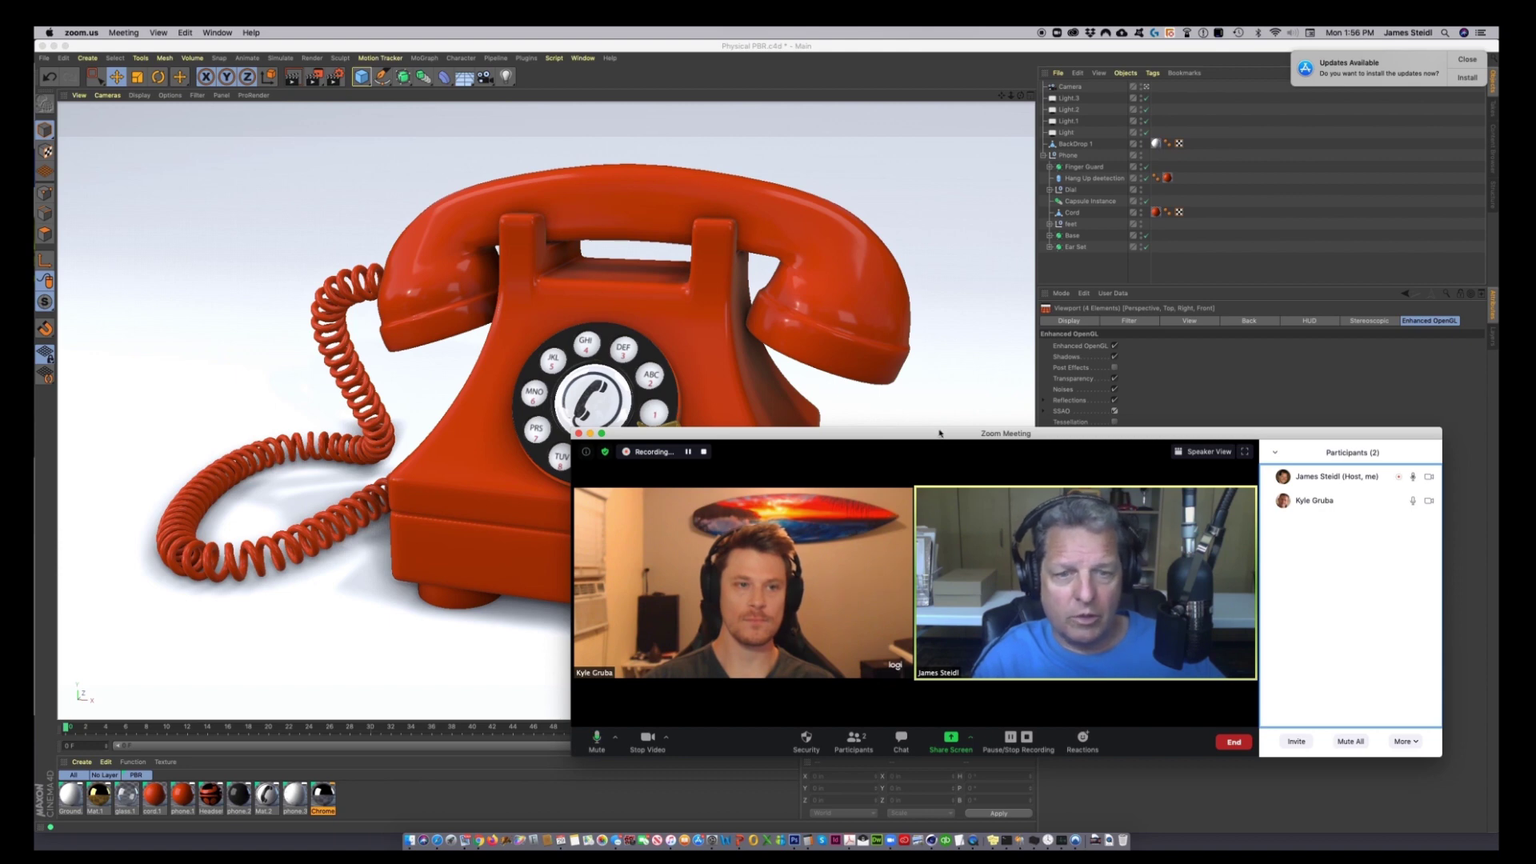
Compare the earlier saved Physical PBR renders of the phone, then close the render viewer
{"action": "left_click_drag", "start_coordinate": [939, 432], "coordinate": [941, 425]}
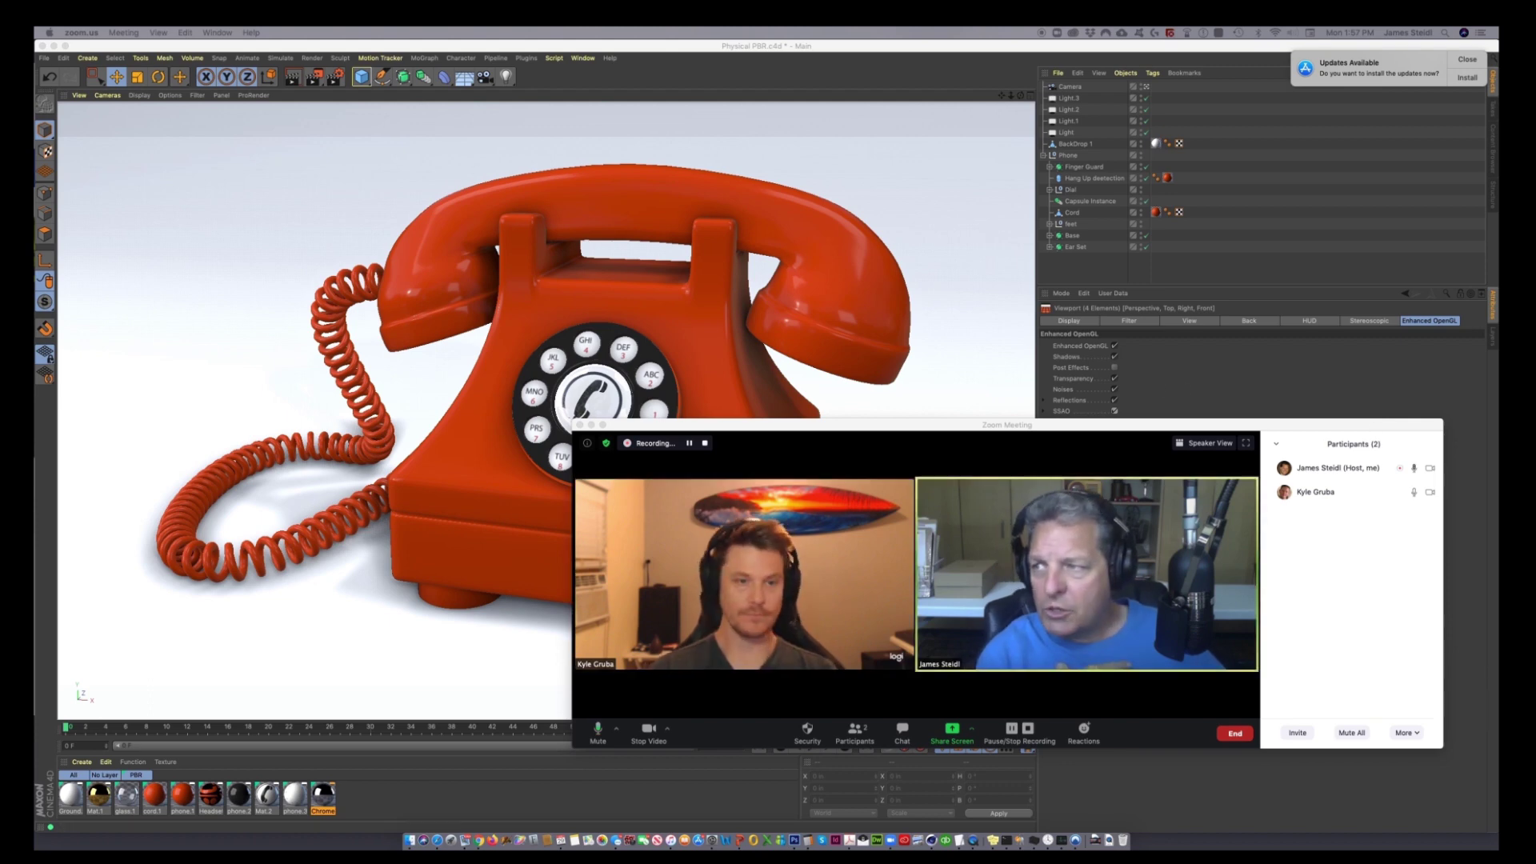
{"action": "left_click", "coordinate": [1107, 369]}
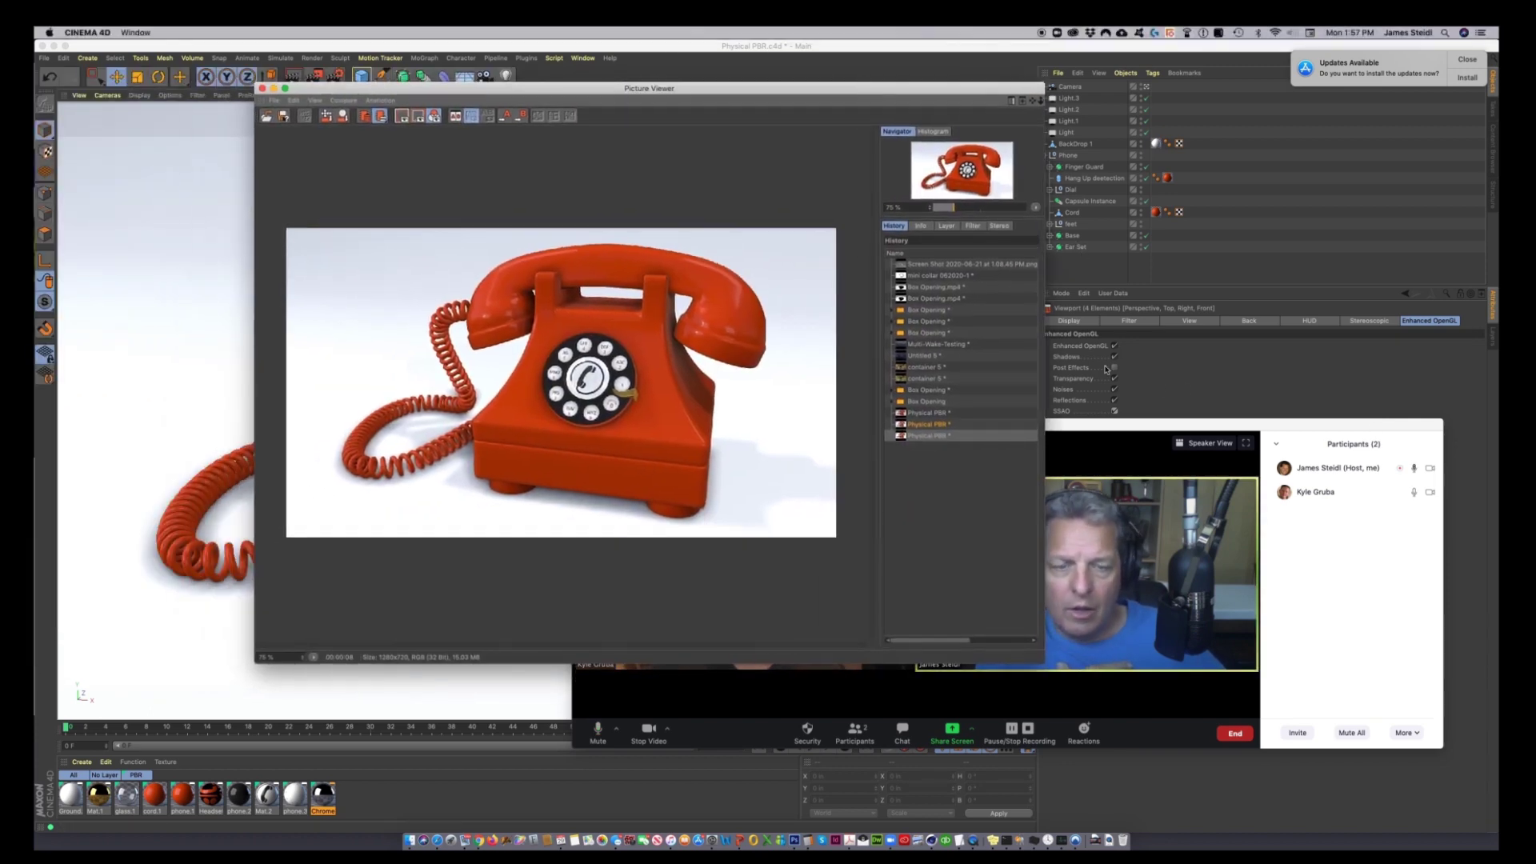
{"action": "left_click", "coordinate": [919, 428]}
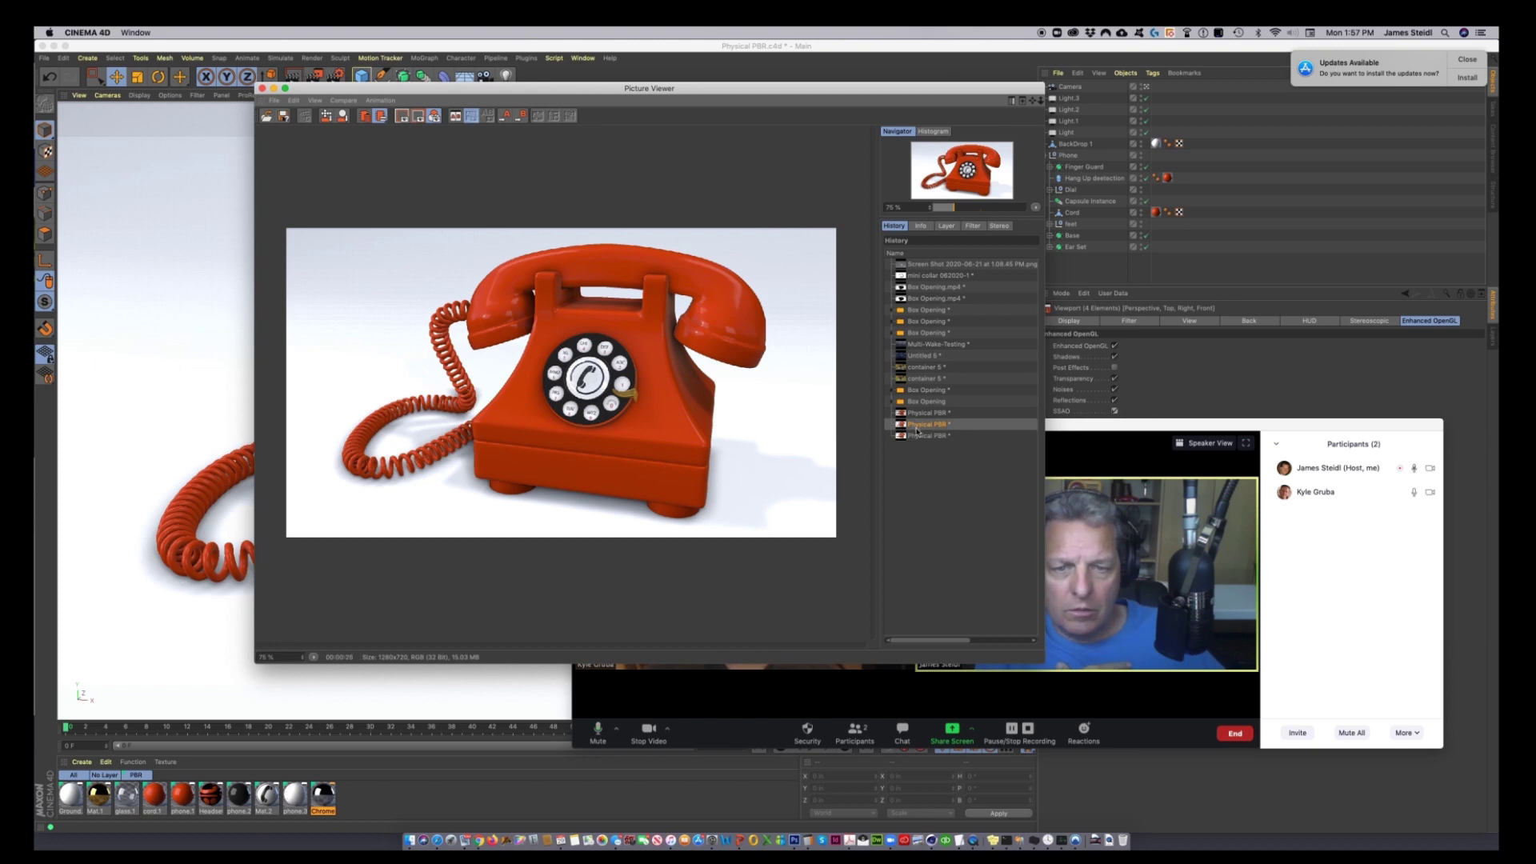
{"action": "left_click", "coordinate": [919, 414]}
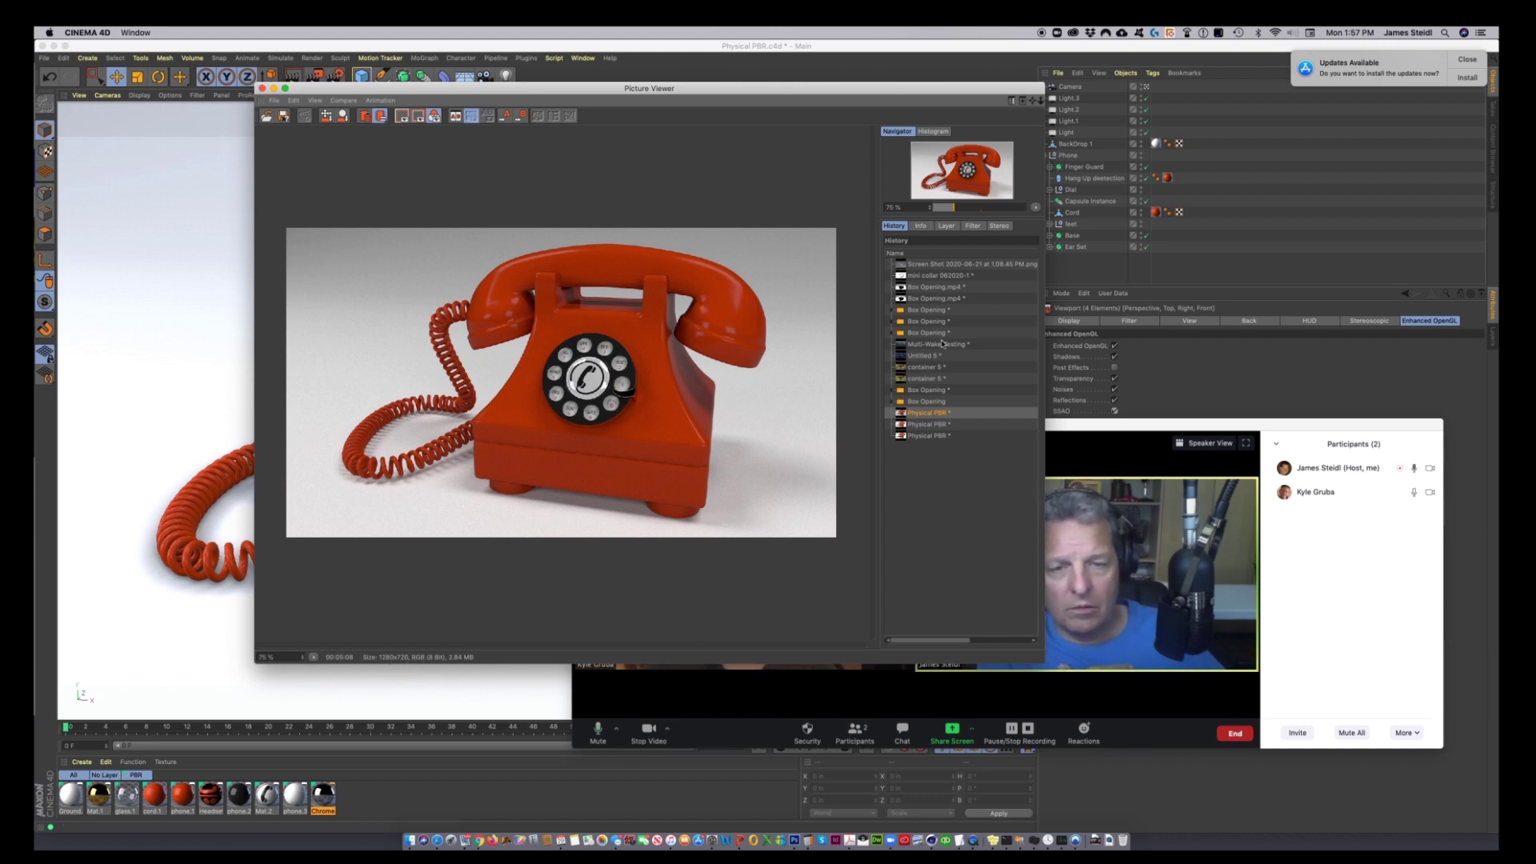
{"action": "left_click", "coordinate": [926, 425]}
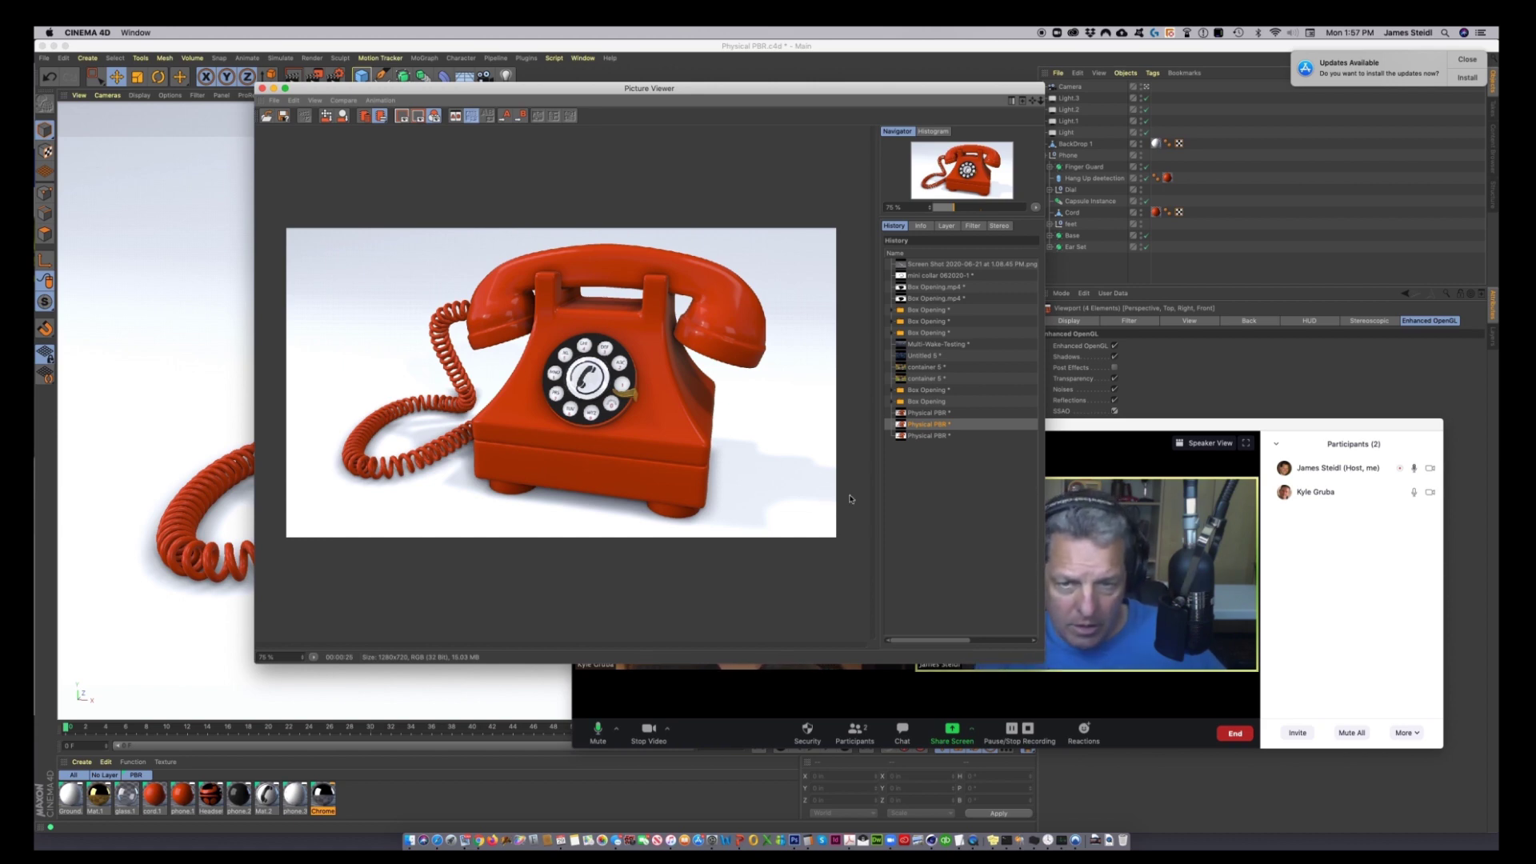
{"action": "left_click", "coordinate": [922, 437]}
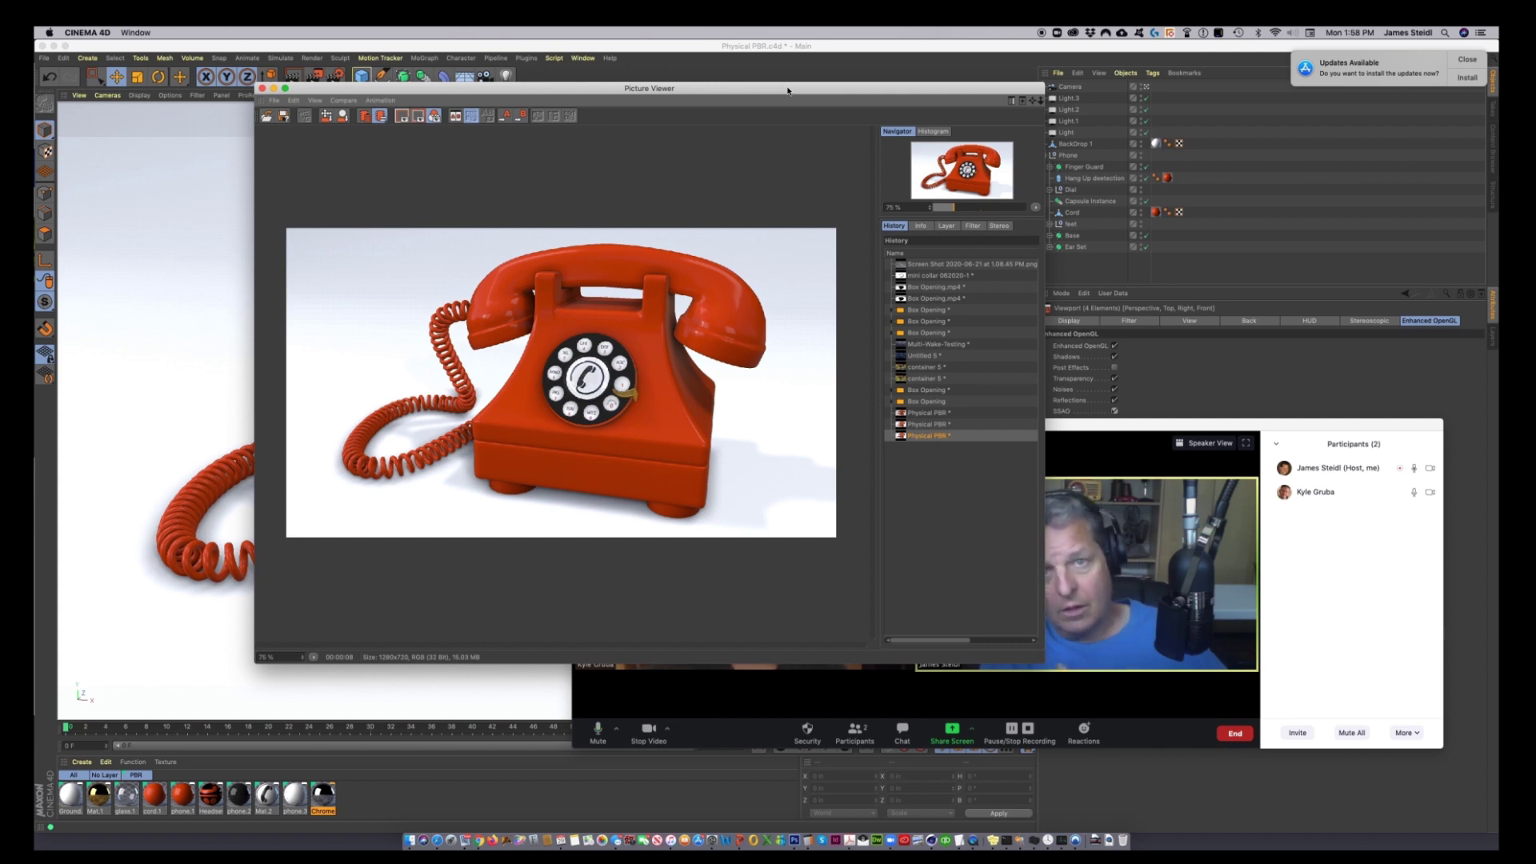
{"action": "left_click_drag", "start_coordinate": [787, 90], "coordinate": [751, 102]}
{"action": "left_click", "coordinate": [226, 99]}
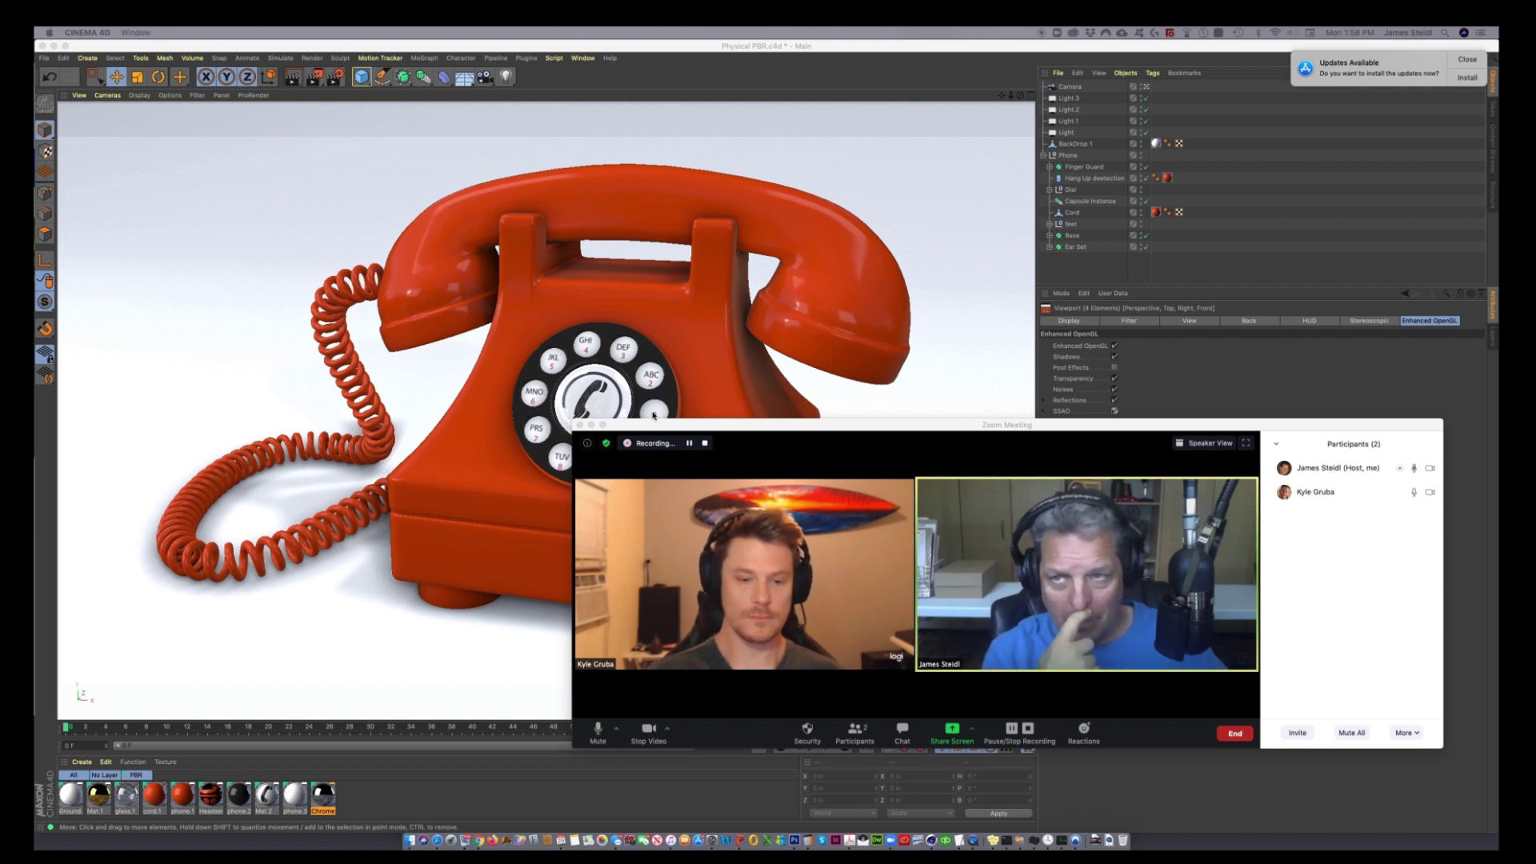
Select the phone's Base object and uncheck Axis in the viewport Filter menu
{"action": "left_click", "coordinate": [199, 97]}
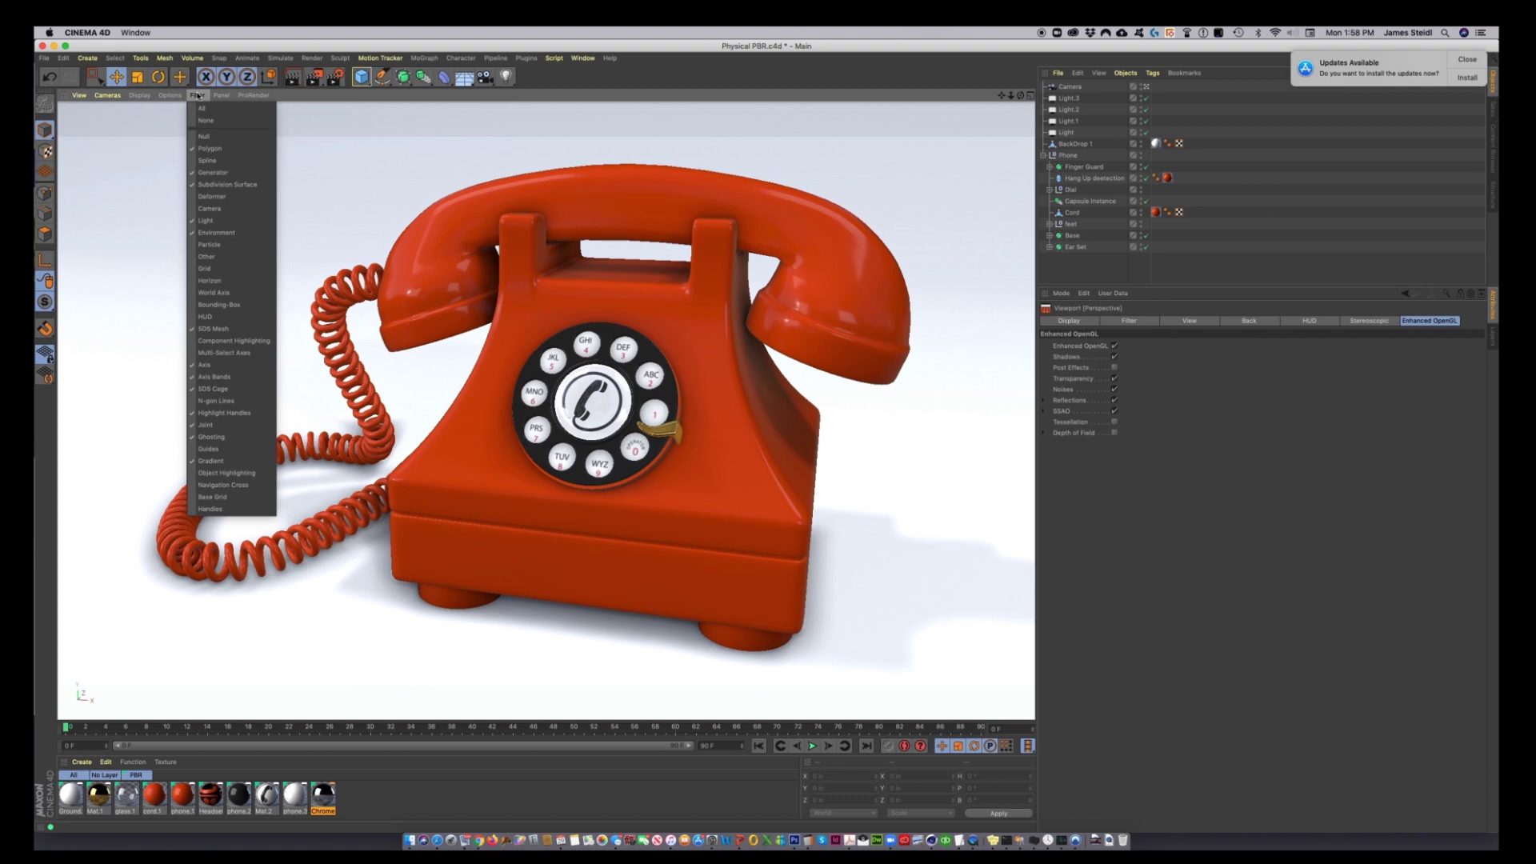
{"action": "mouse_move", "coordinate": [253, 95]}
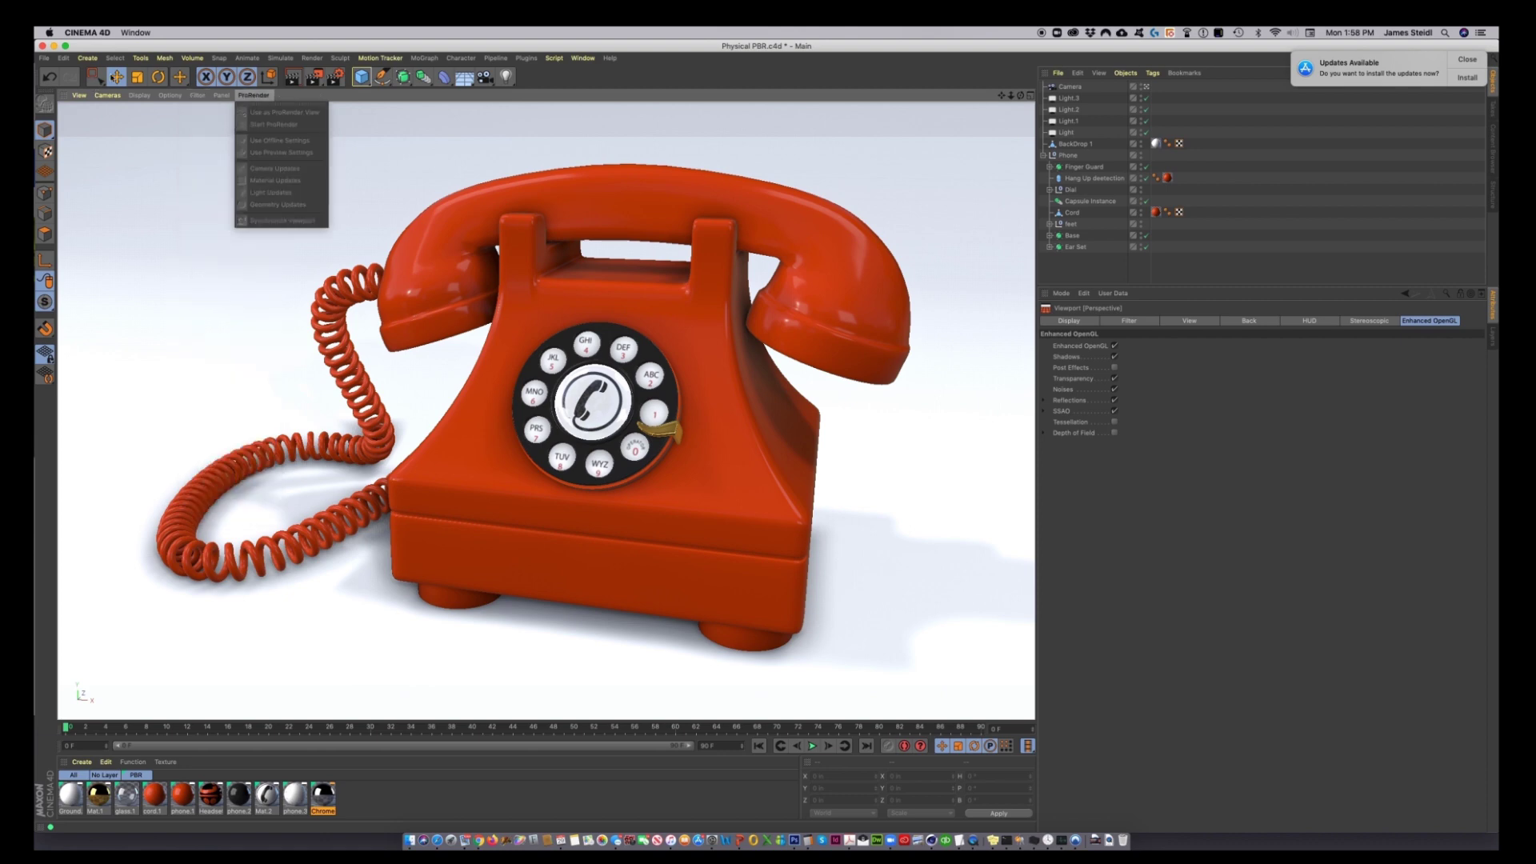
{"action": "left_click", "coordinate": [116, 76]}
{"action": "left_click", "coordinate": [719, 441]}
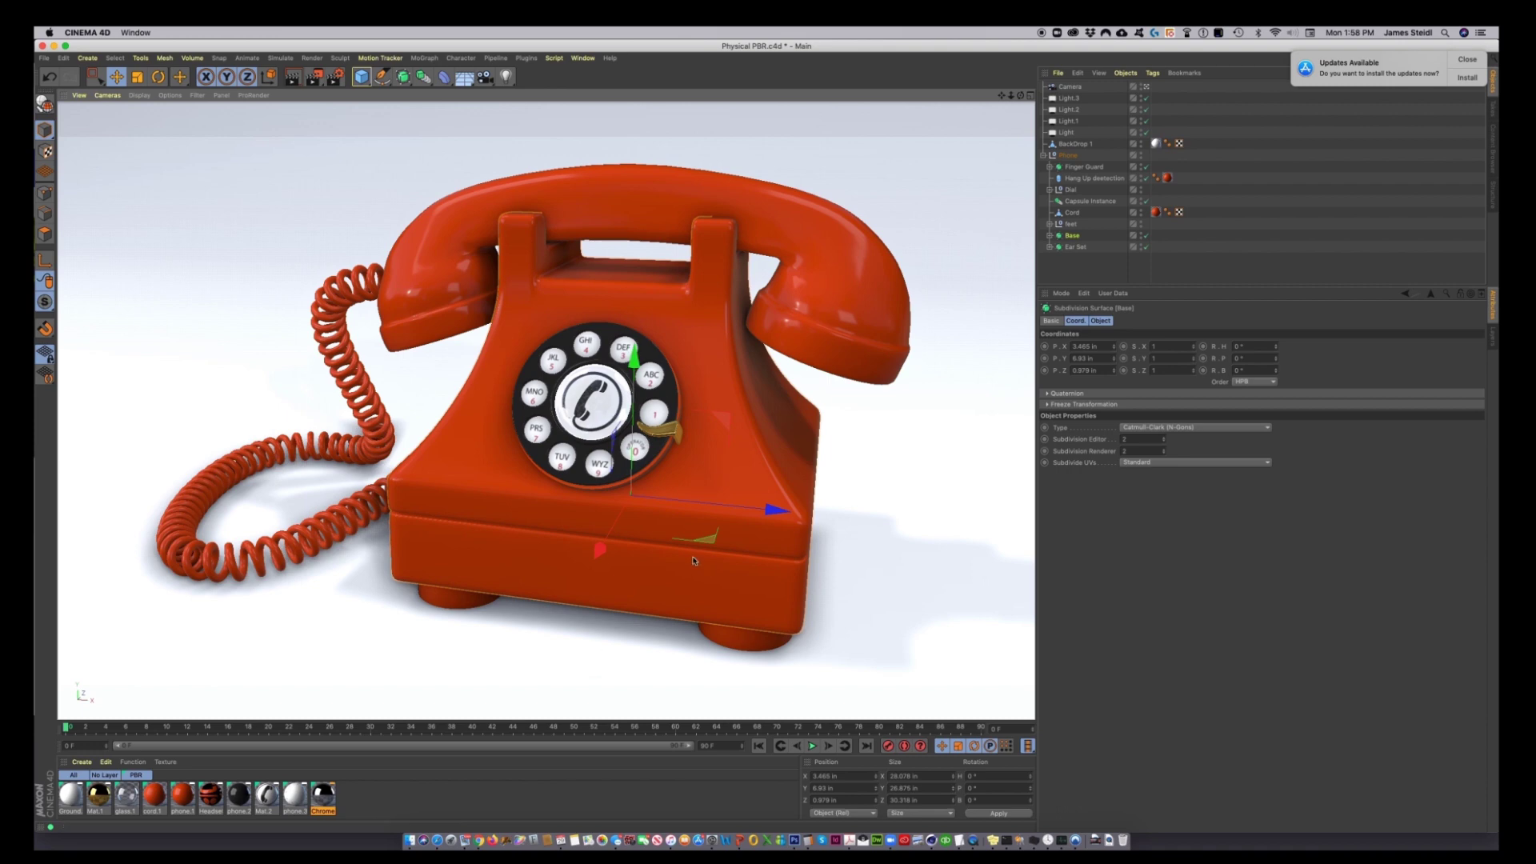
{"action": "left_click", "coordinate": [198, 96]}
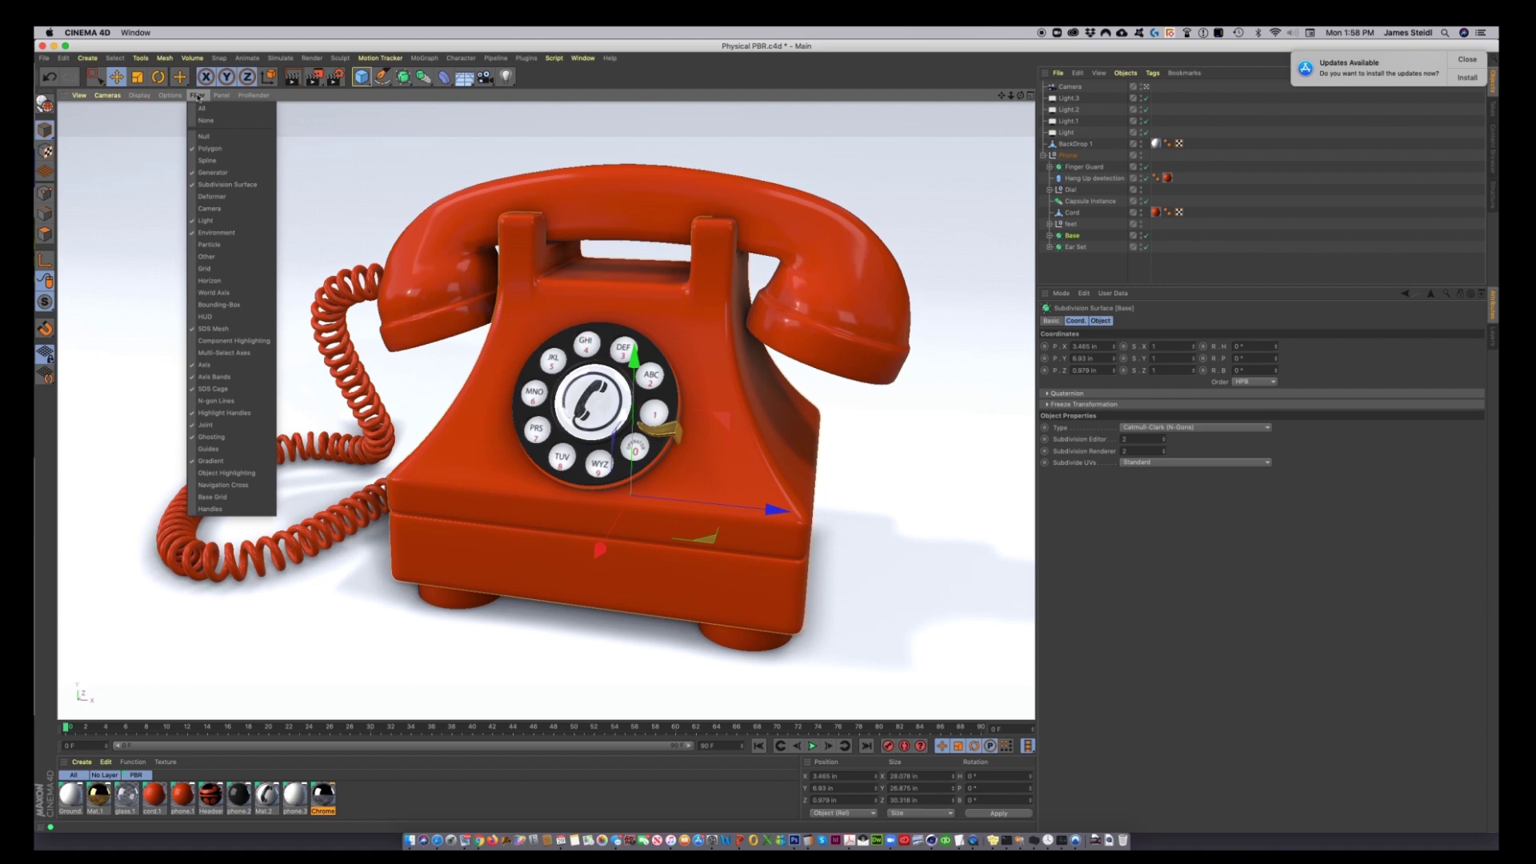
{"action": "left_click", "coordinate": [210, 366]}
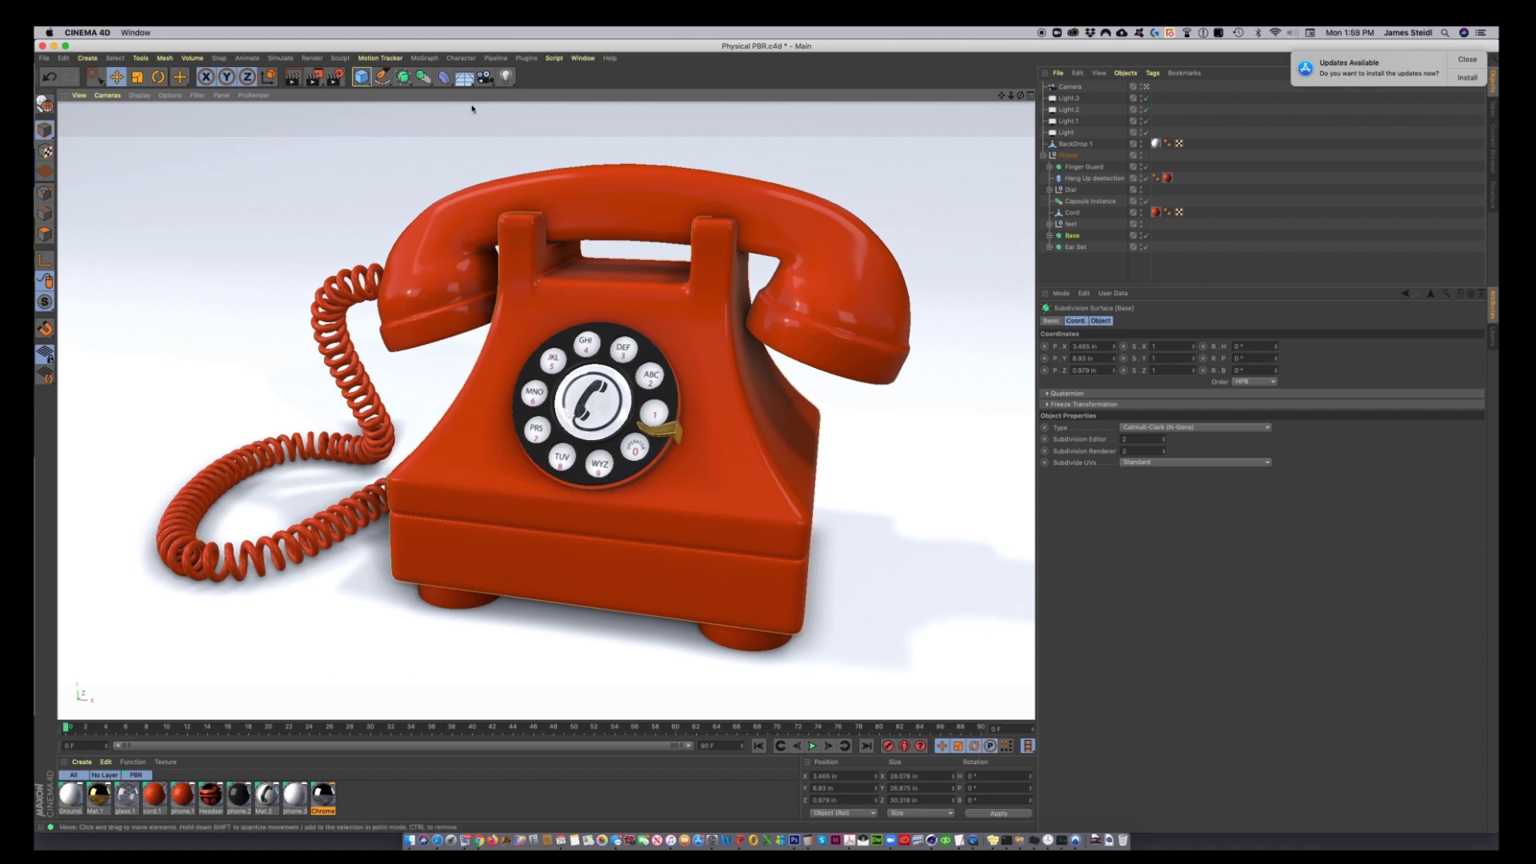
Uncheck SDS Mesh in the viewport Filter menu to hide the subdivision cage
{"action": "left_click", "coordinate": [197, 96]}
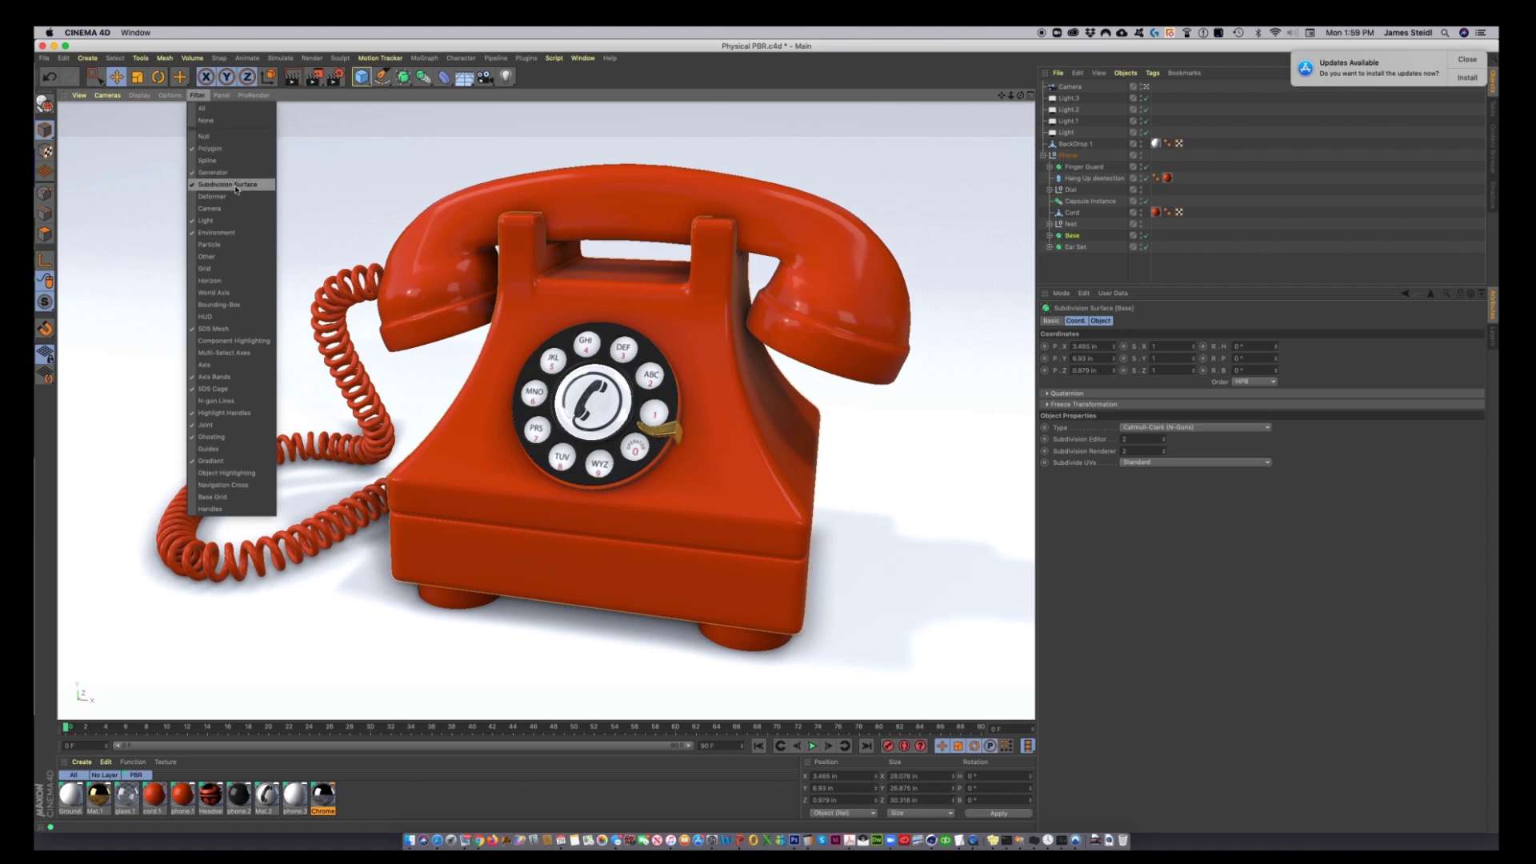
{"action": "left_click", "coordinate": [262, 329]}
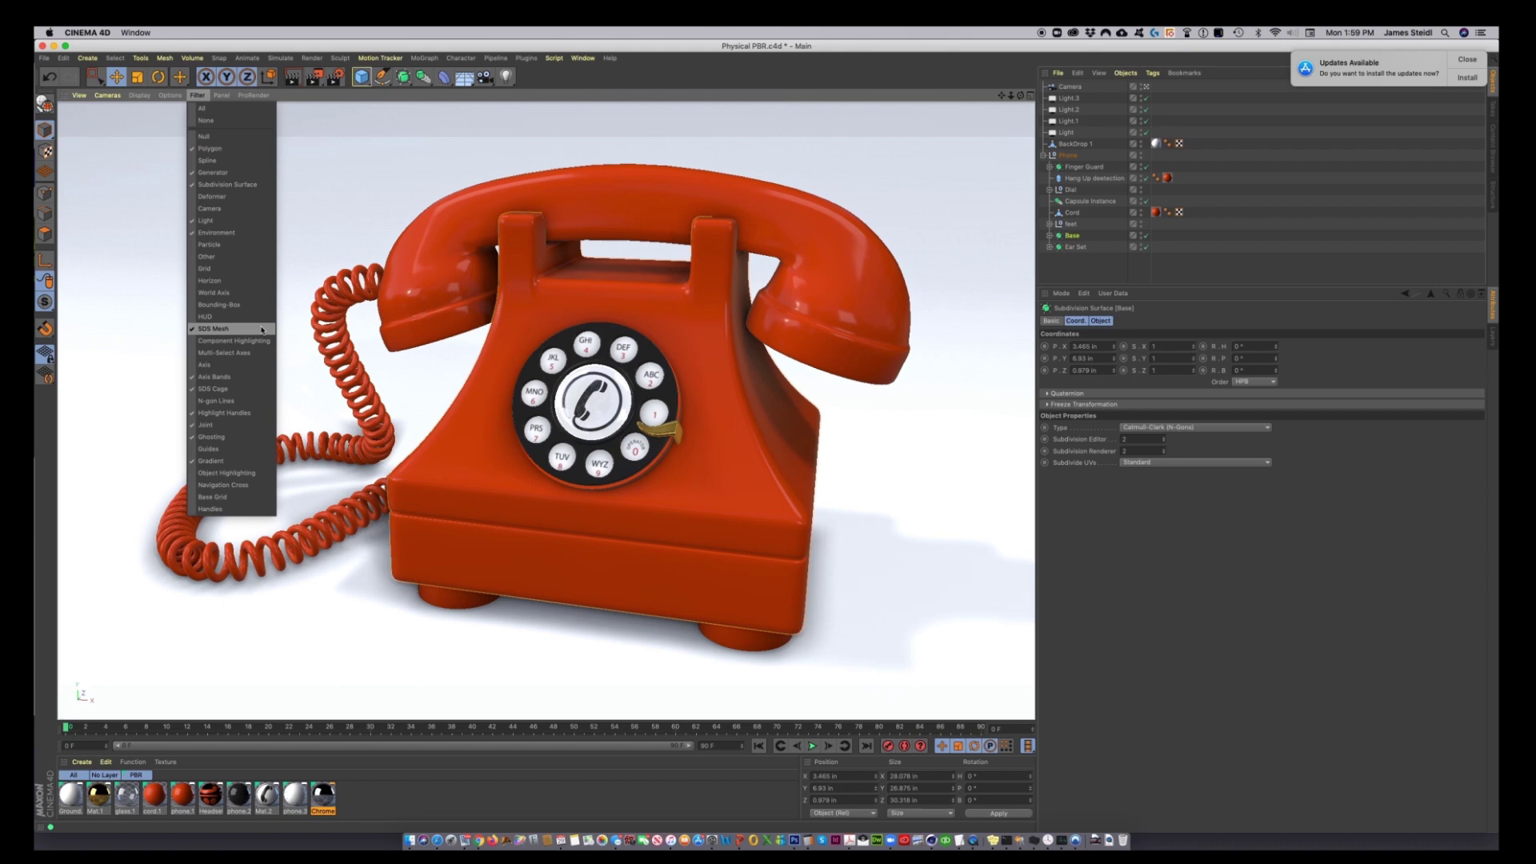
{"action": "left_click", "coordinate": [240, 330]}
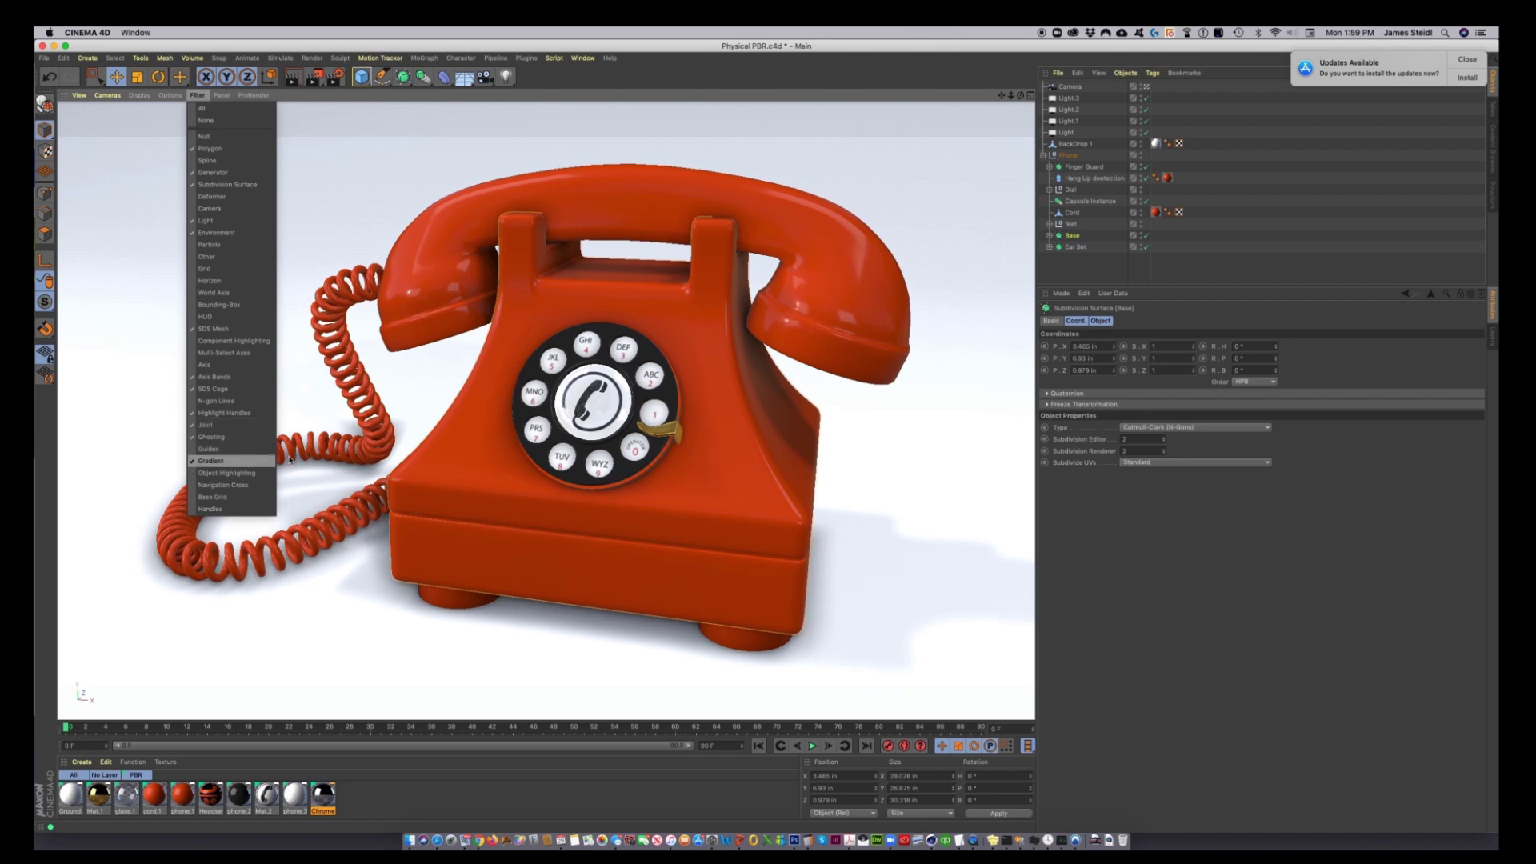
{"action": "left_click", "coordinate": [1236, 588]}
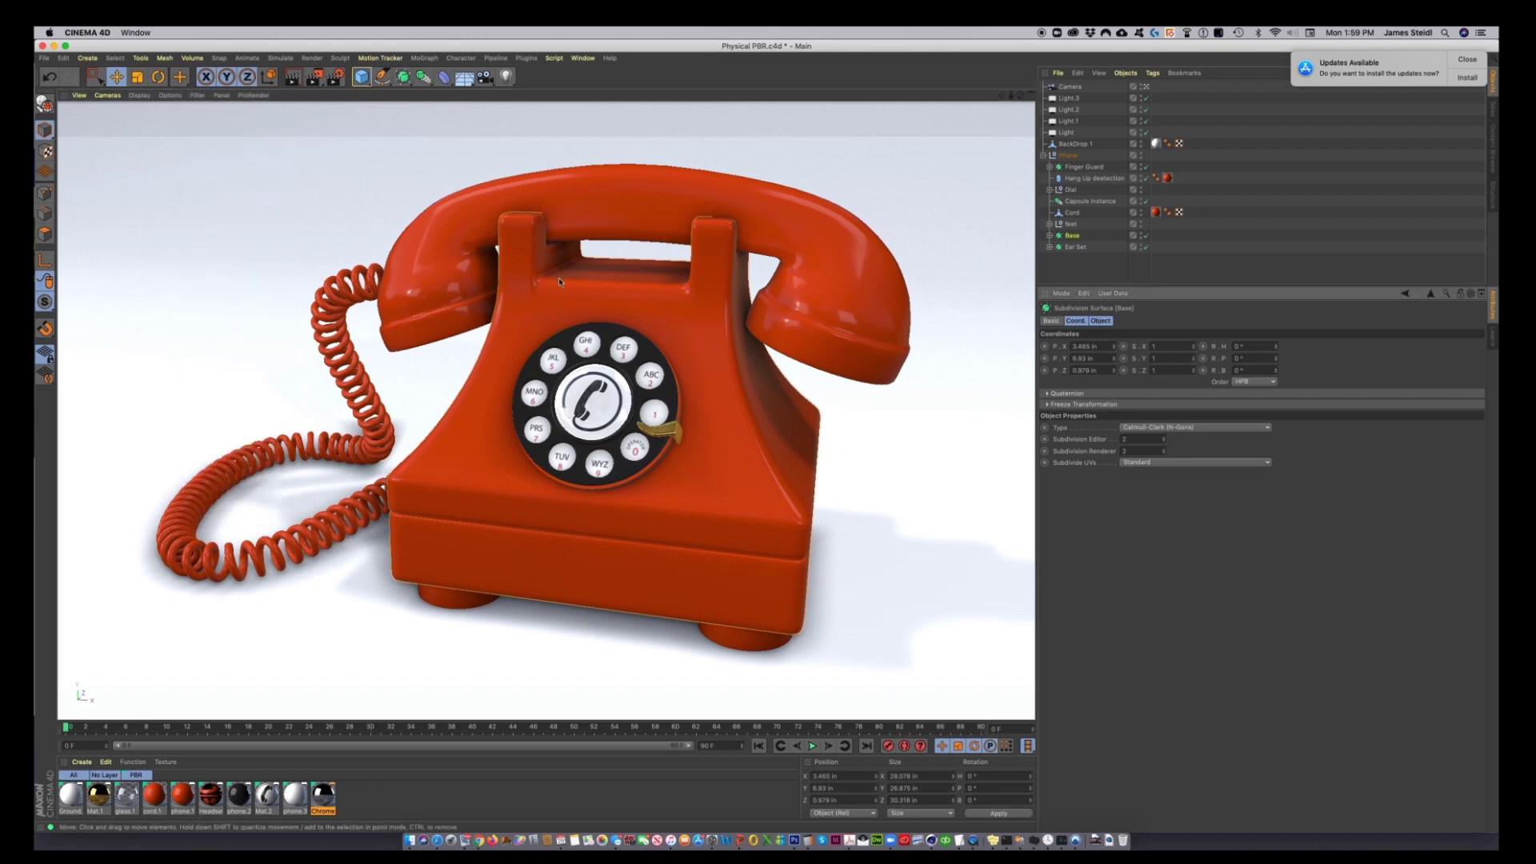
Via Configure All, disable Post Effects and toggle SSAO off and back on in Enhanced OpenGL
{"action": "left_click", "coordinate": [171, 96]}
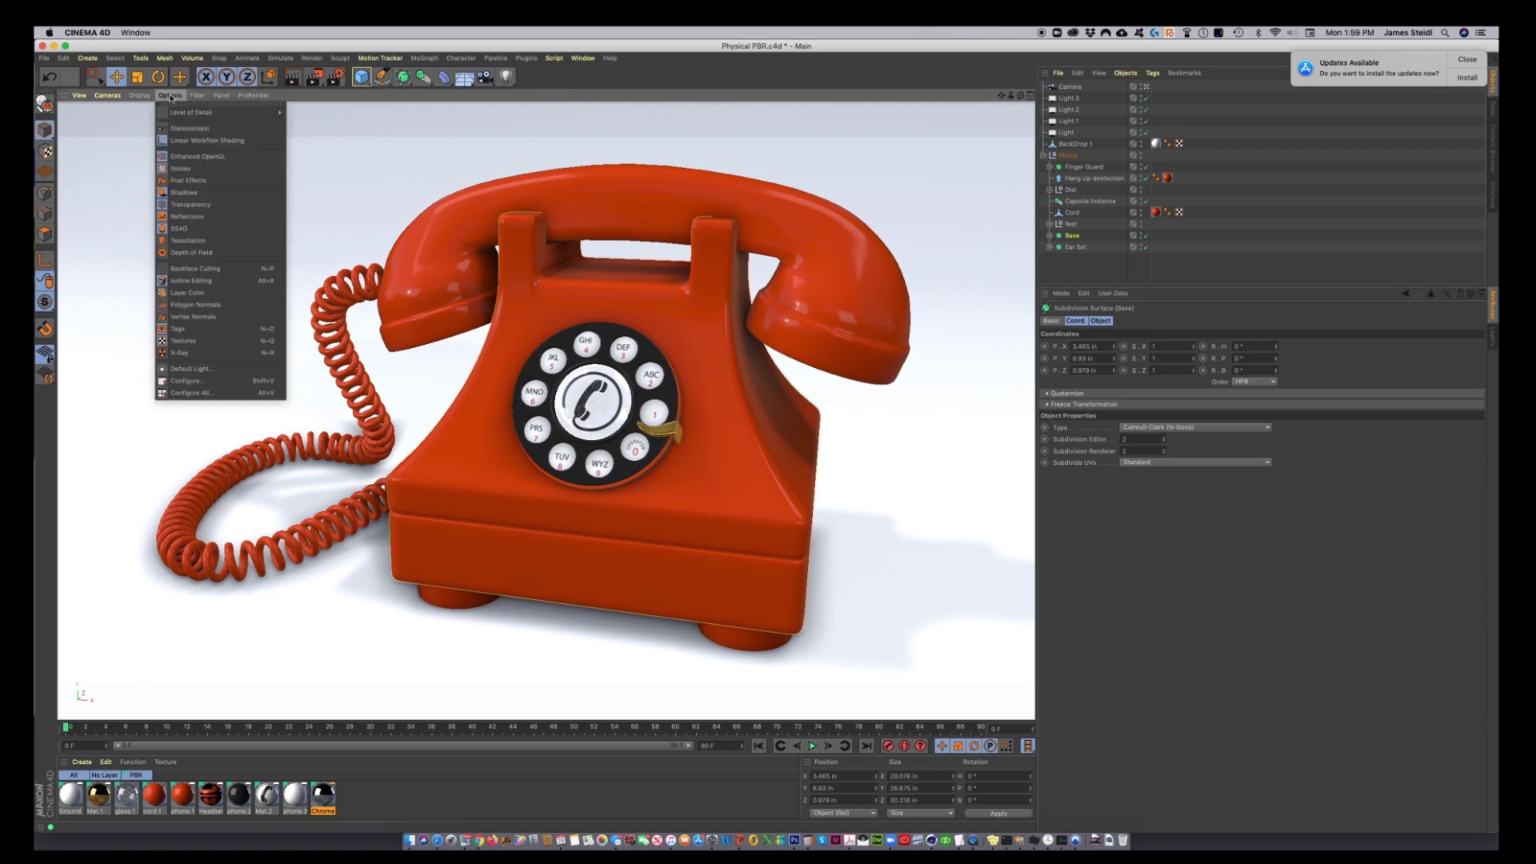
{"action": "left_click", "coordinate": [240, 393]}
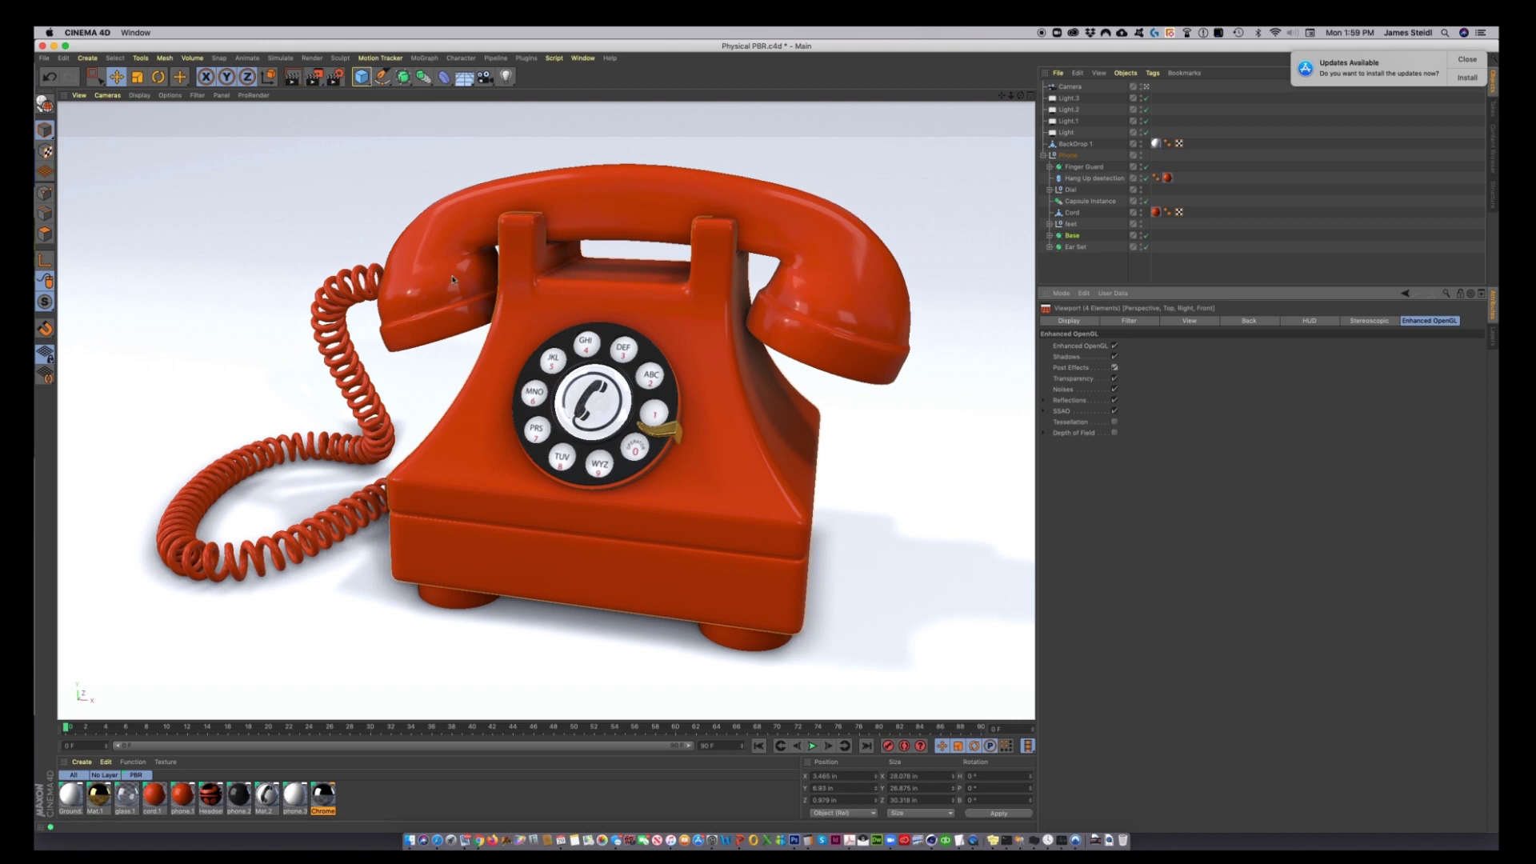
{"action": "left_click", "coordinate": [1113, 367]}
{"action": "left_click", "coordinate": [1115, 411]}
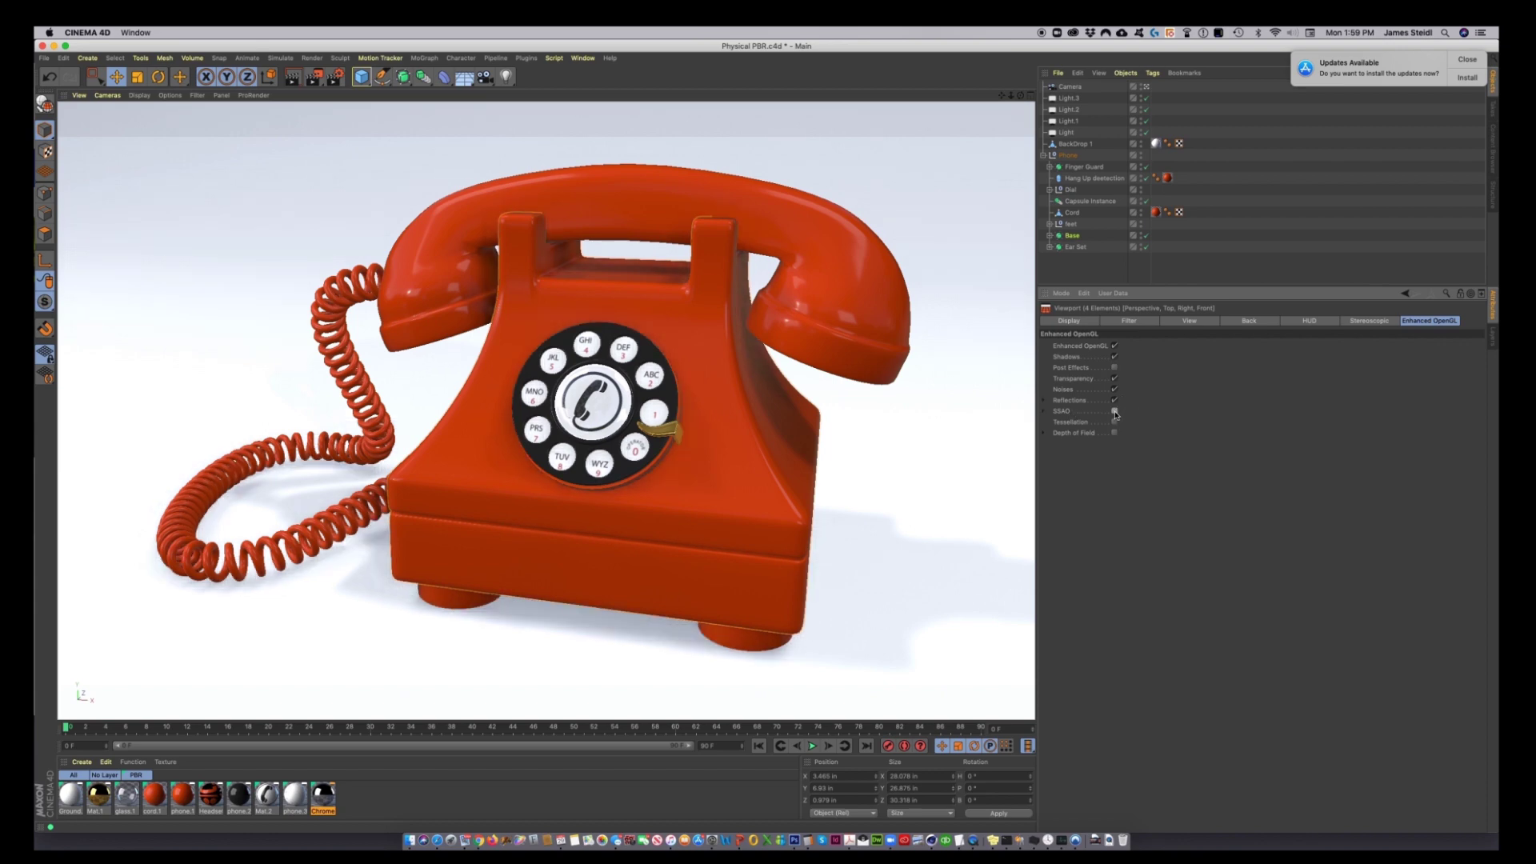
{"action": "left_click", "coordinate": [1115, 412]}
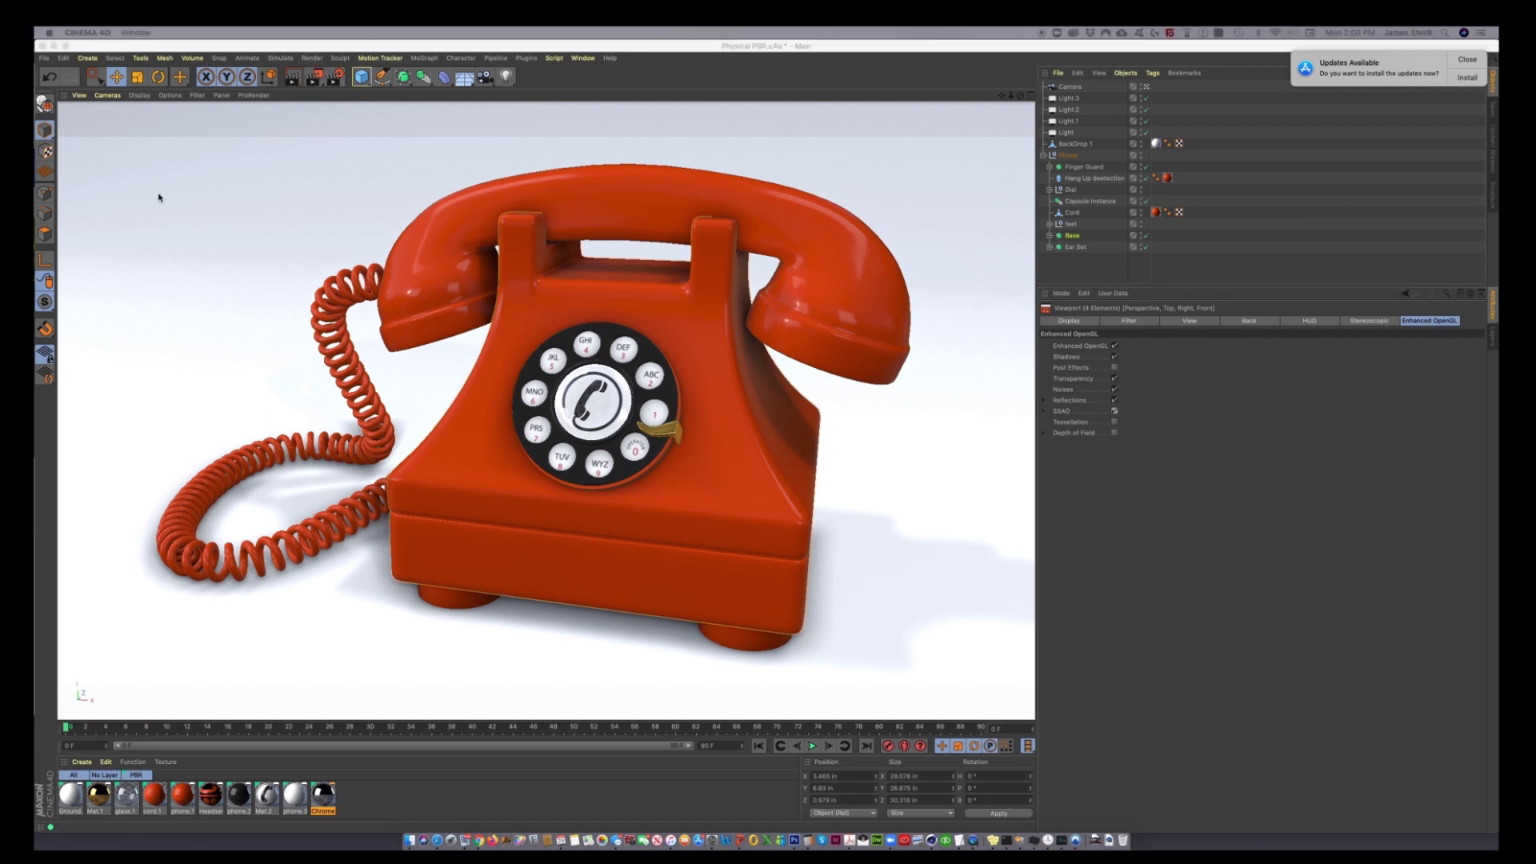
{"action": "key", "text": "super+b"}
{"action": "left_click", "coordinate": [463, 194]}
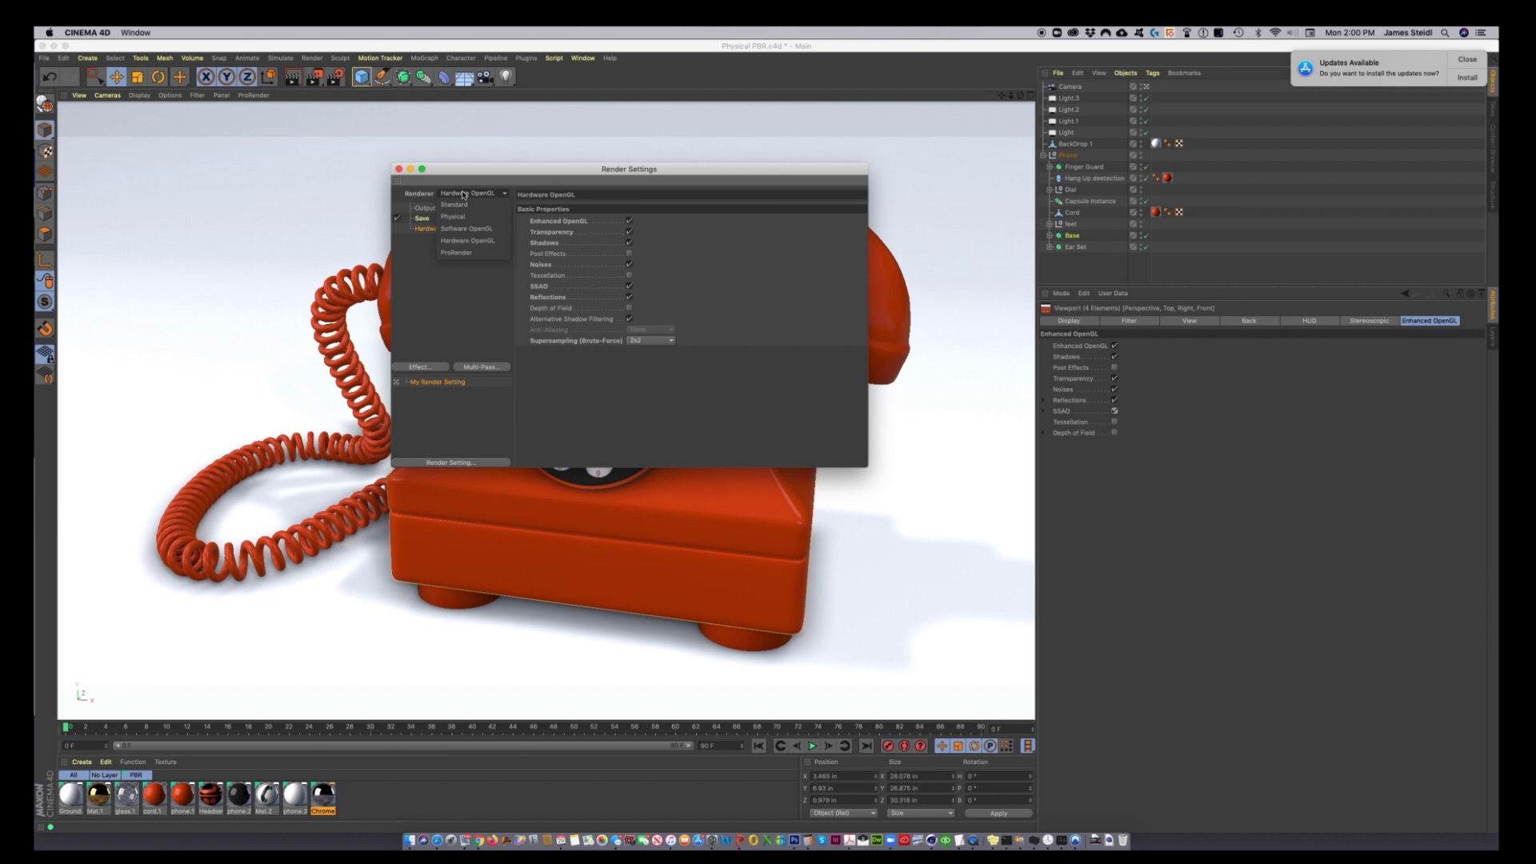
{"action": "left_click", "coordinate": [526, 164]}
{"action": "left_click", "coordinate": [459, 230]}
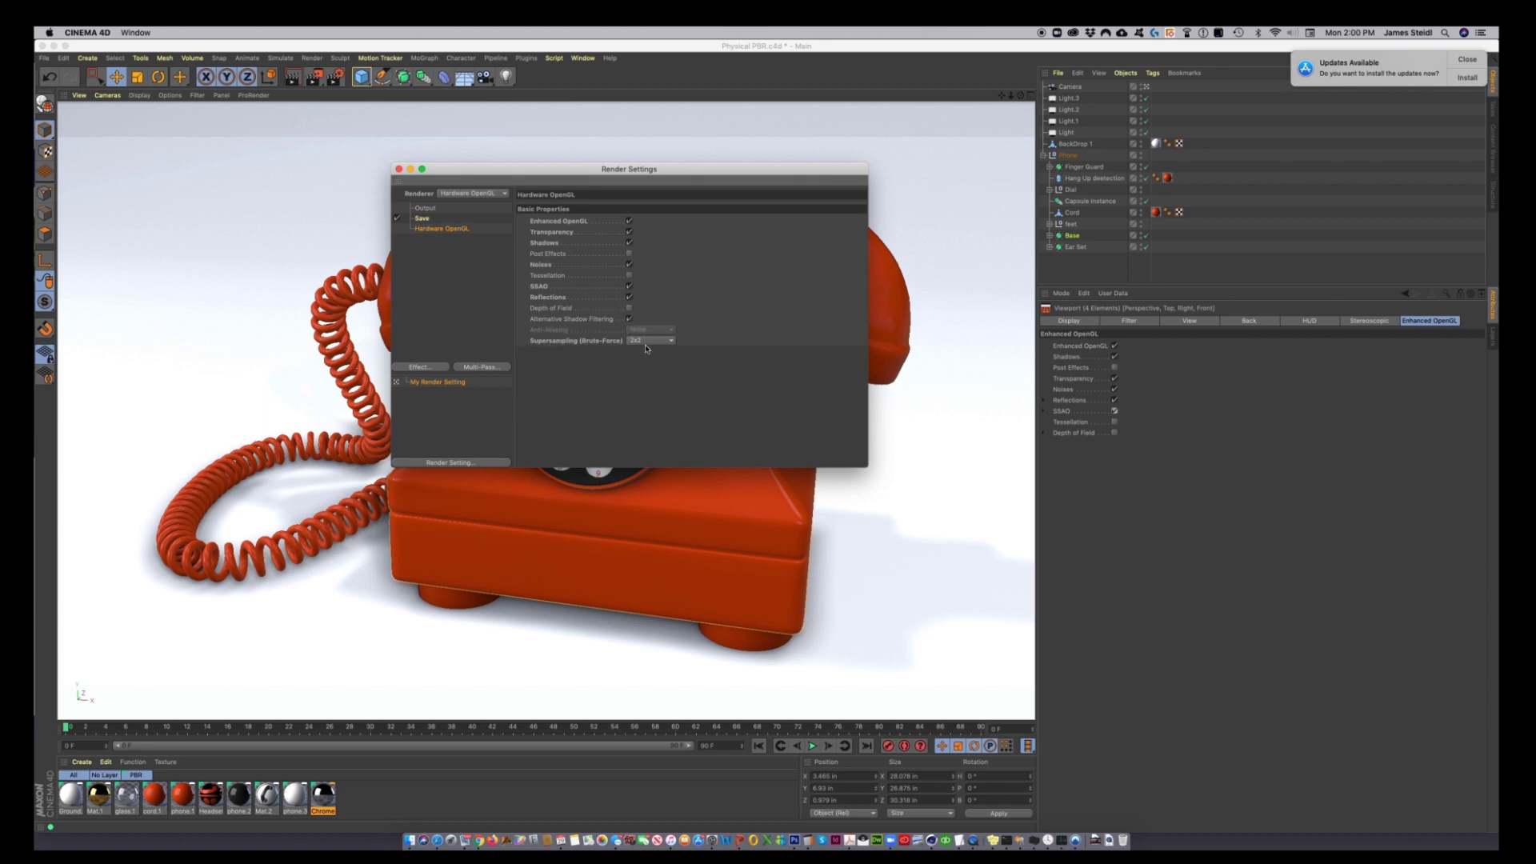
{"action": "left_click", "coordinate": [658, 342]}
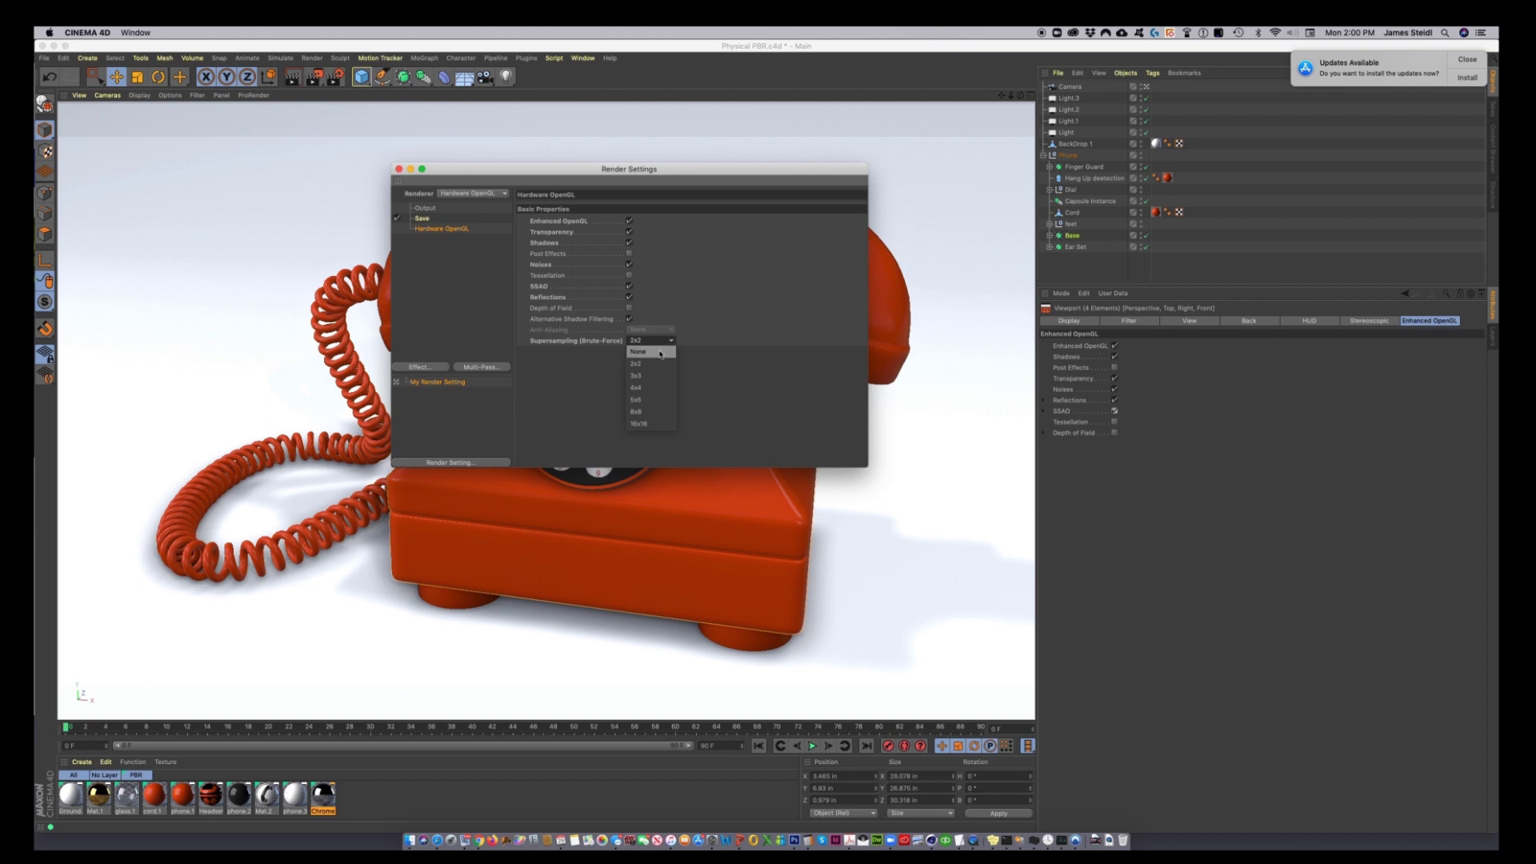
{"action": "left_click", "coordinate": [637, 344]}
{"action": "left_click_drag", "start_coordinate": [740, 172], "coordinate": [650, 184]}
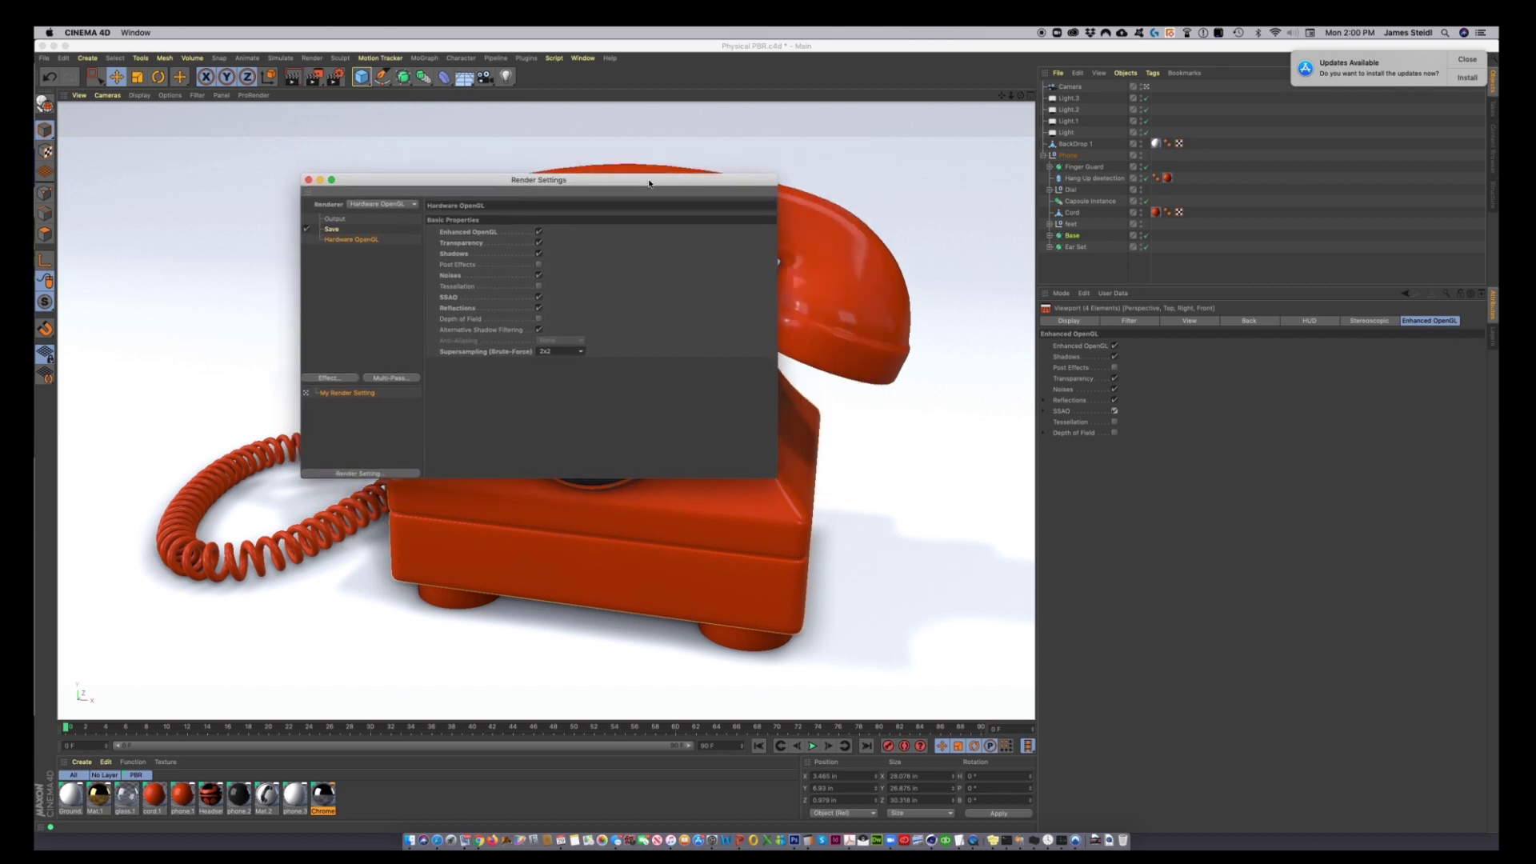
{"action": "left_click", "coordinate": [308, 179]}
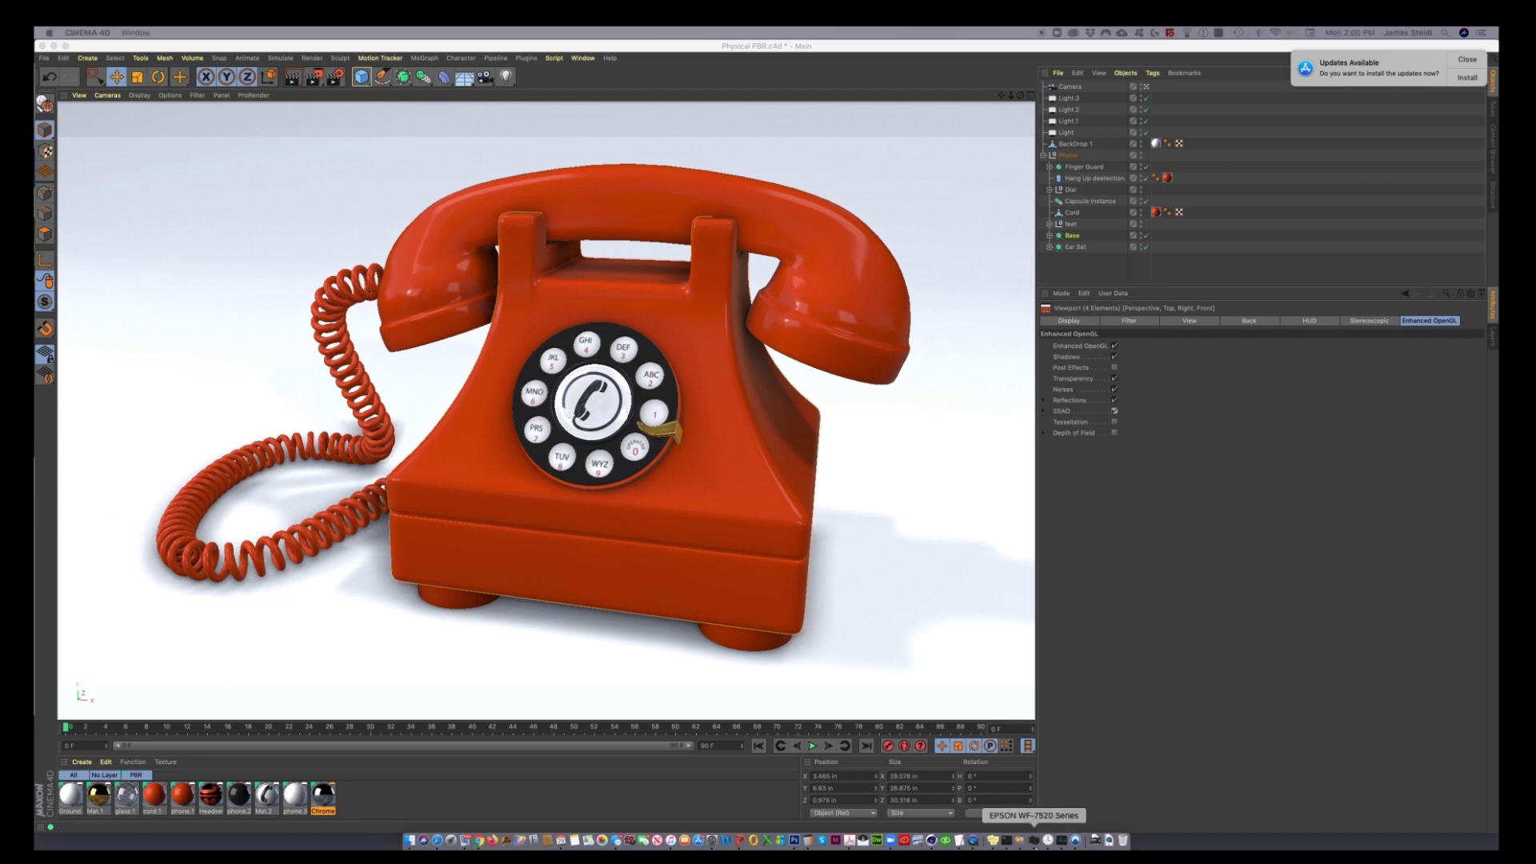
Raise the Zoom Meeting window from the Dock and drag it toward the upper left
{"action": "left_click", "coordinate": [894, 841]}
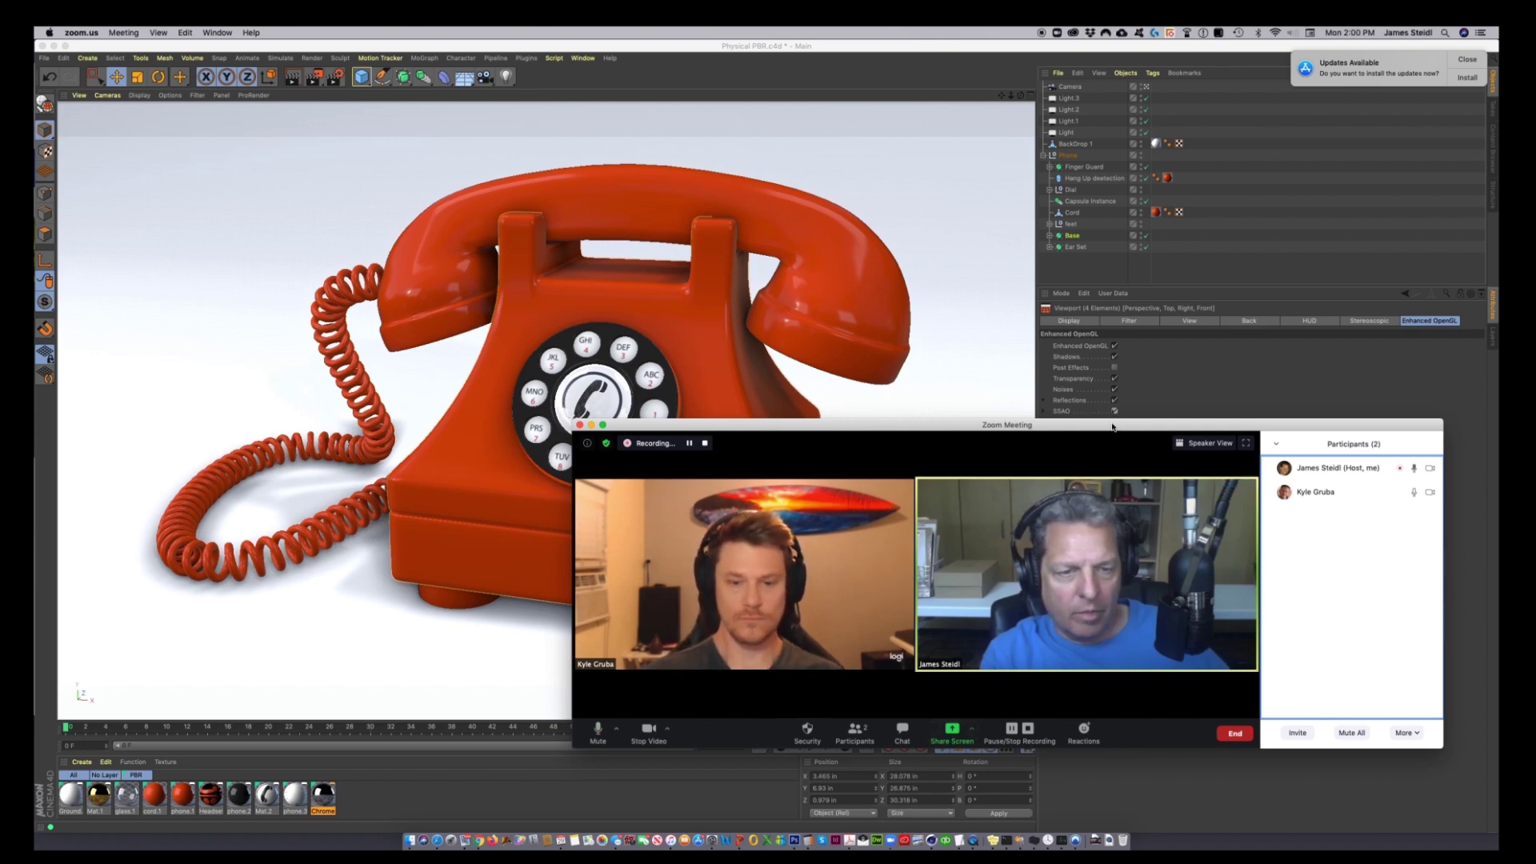
{"action": "left_click_drag", "start_coordinate": [1113, 426], "coordinate": [832, 278]}
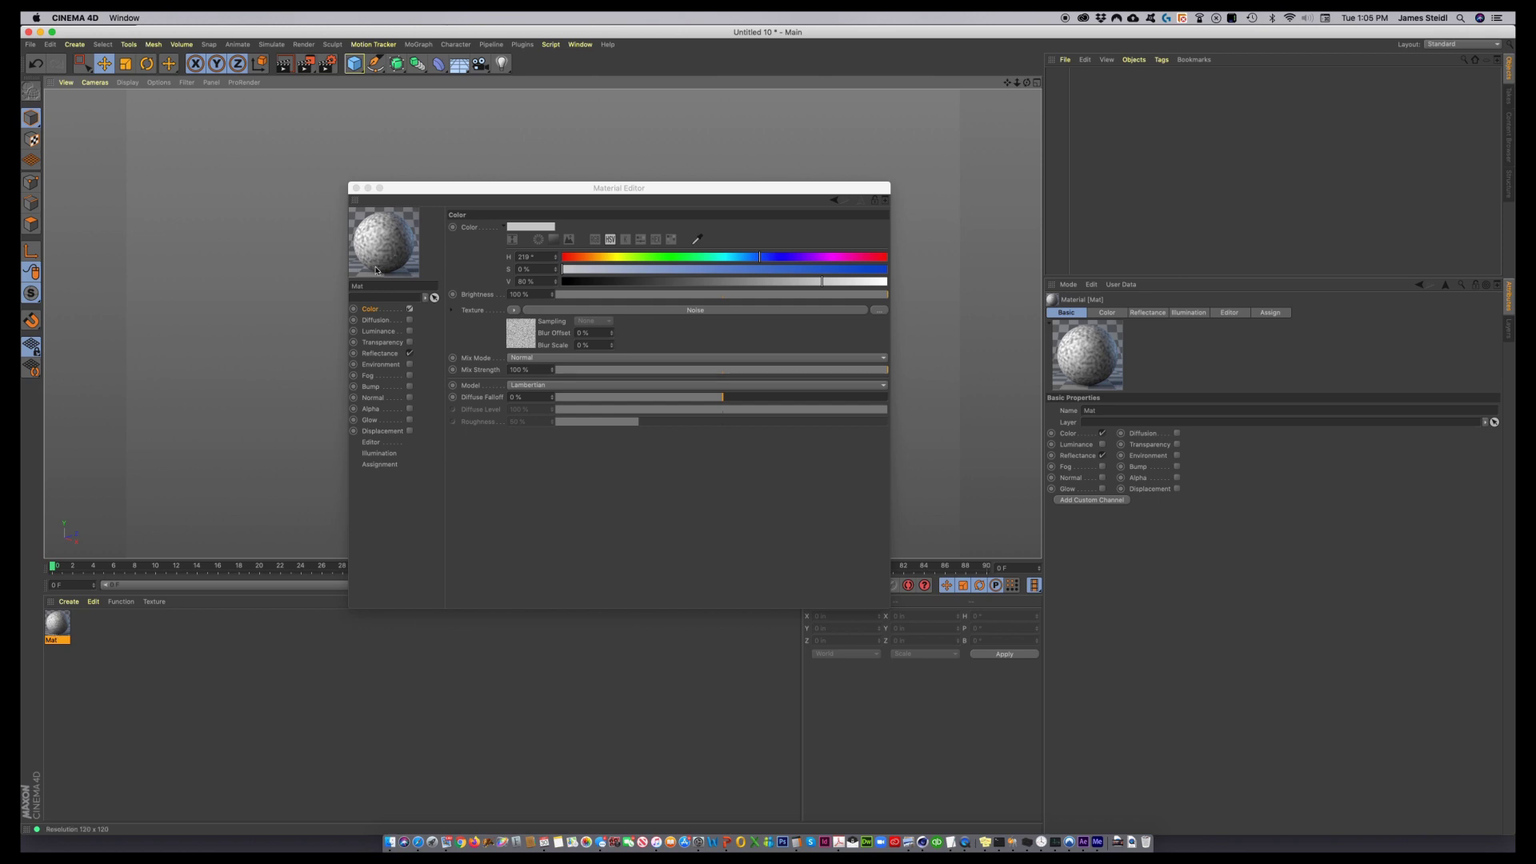
Copy the Noise shader from the colour texture and disable the material's Color channel
{"action": "left_click", "coordinate": [371, 312]}
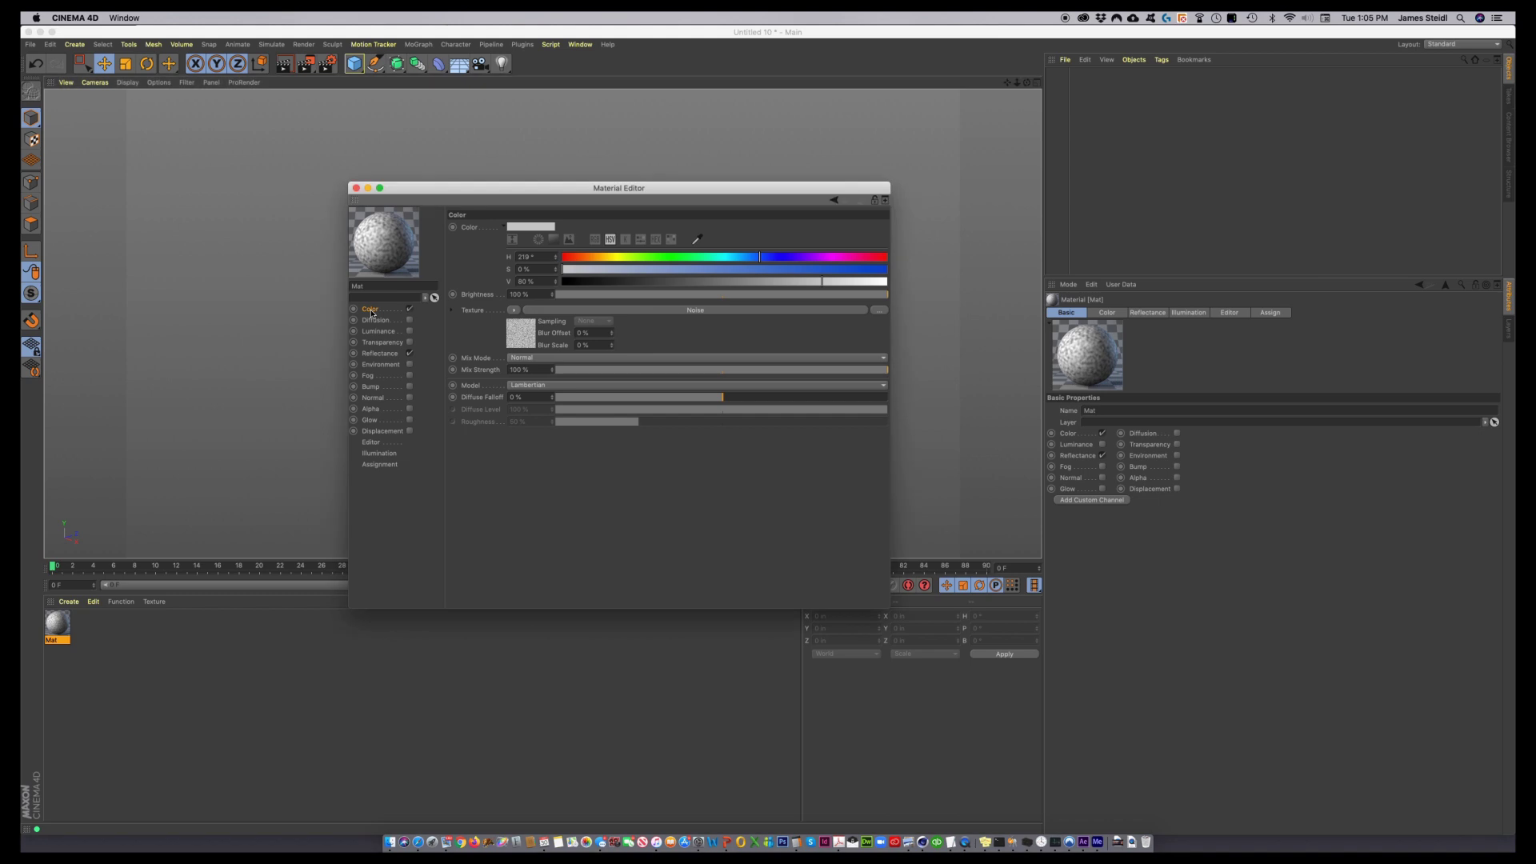
{"action": "left_click", "coordinate": [517, 313]}
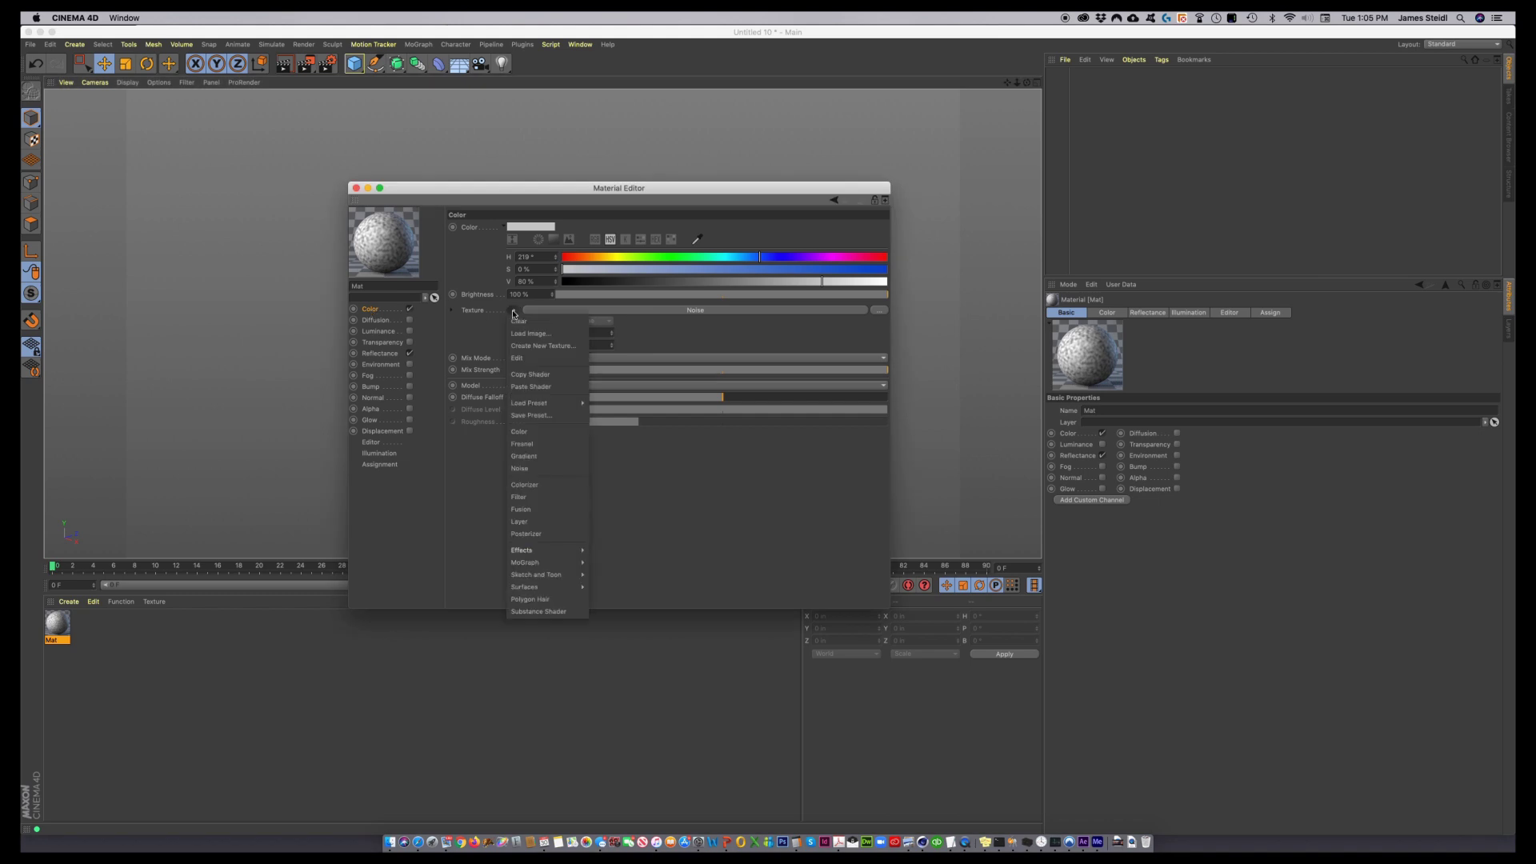
{"action": "left_click", "coordinate": [544, 375]}
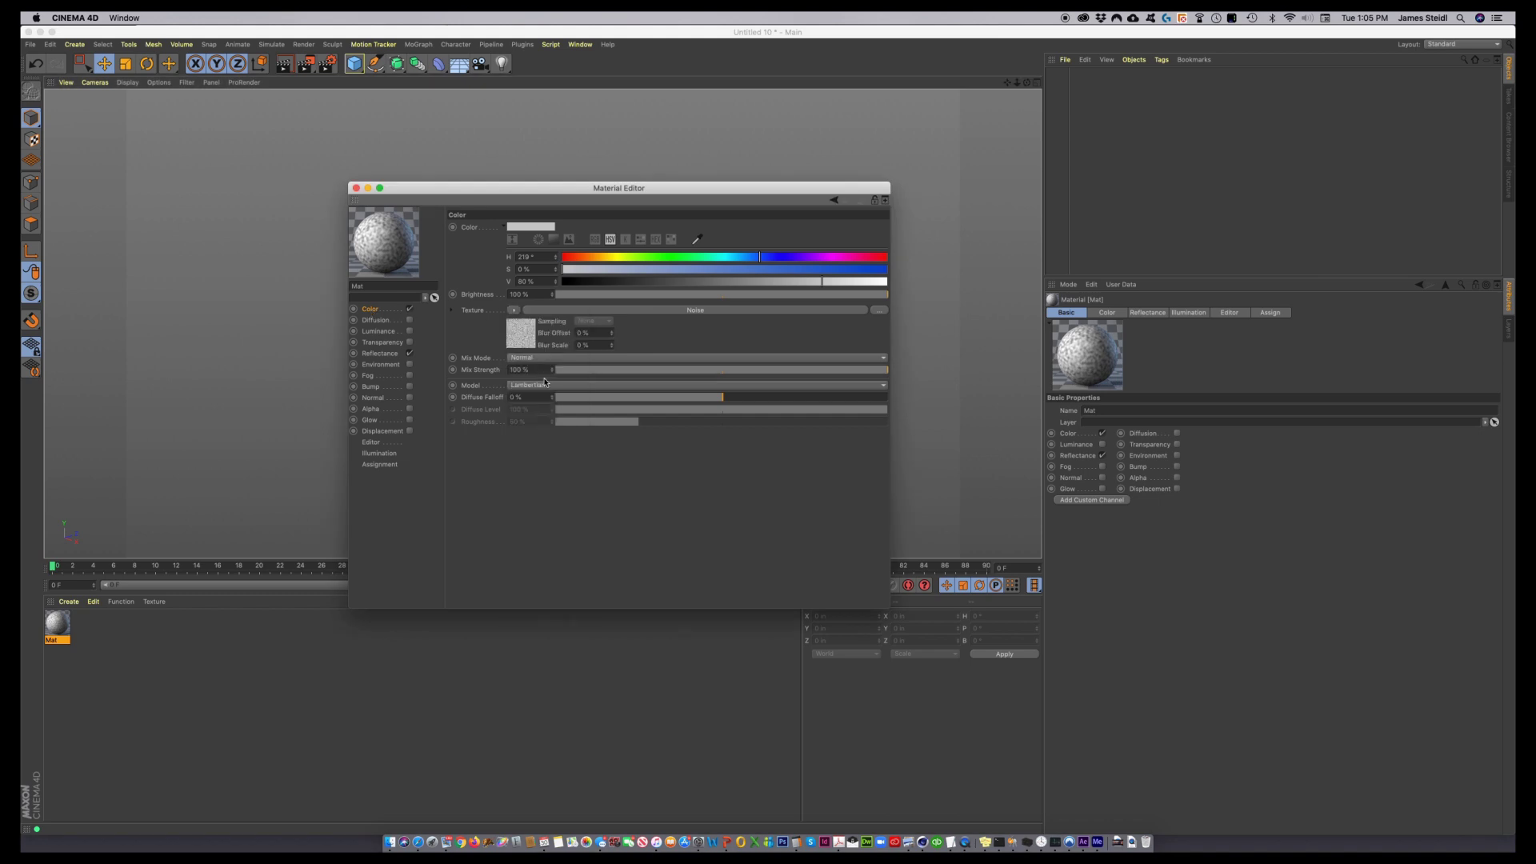
{"action": "left_click", "coordinate": [410, 310]}
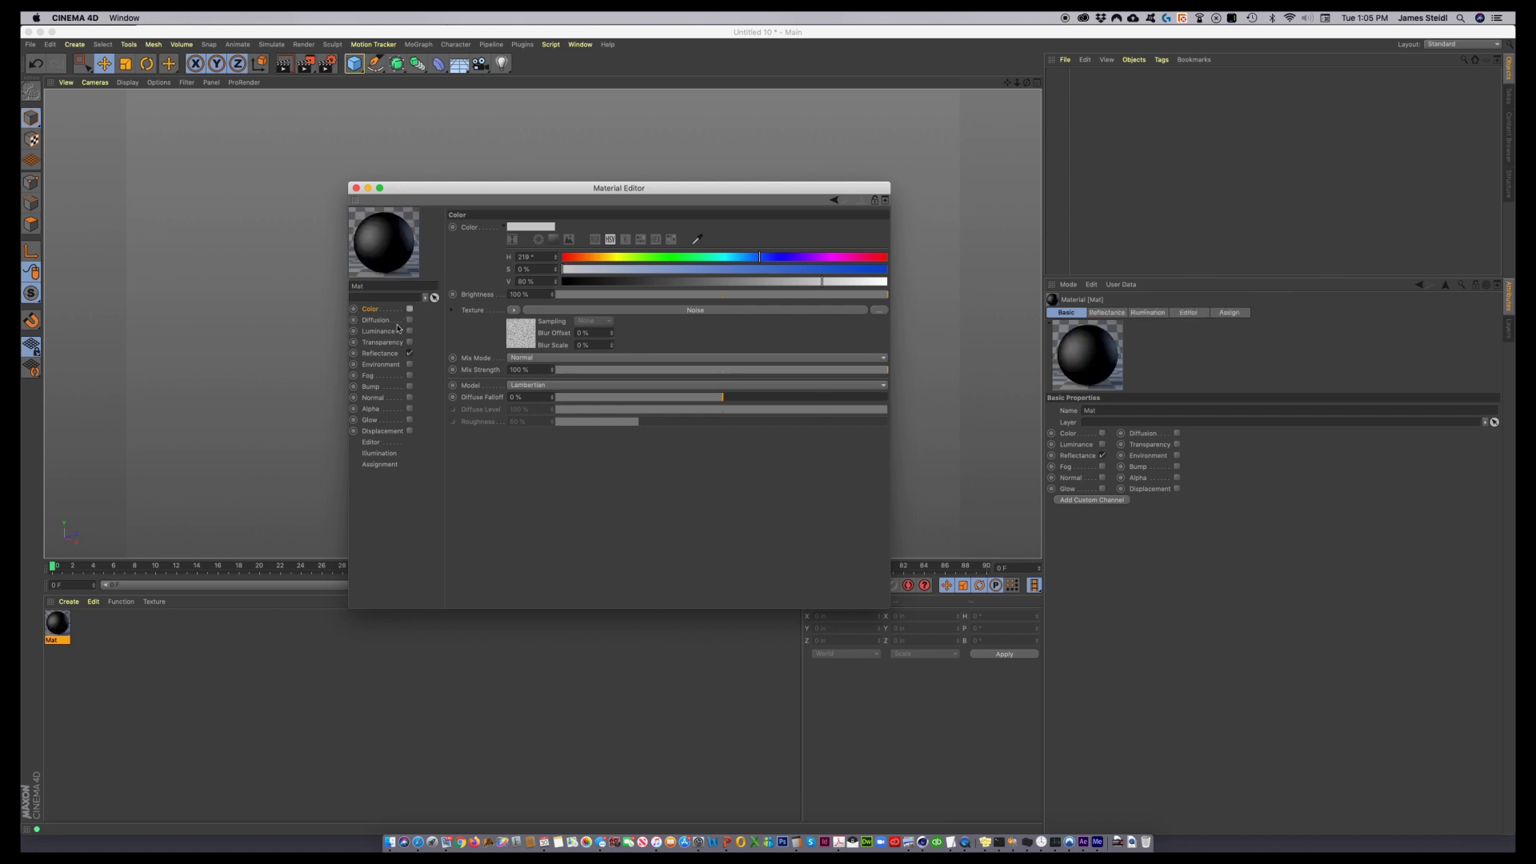
Add a Lambertian (Diffuse) reflectance layer with the Noise shader pasted into its Layer Color texture
{"action": "left_click", "coordinate": [380, 355]}
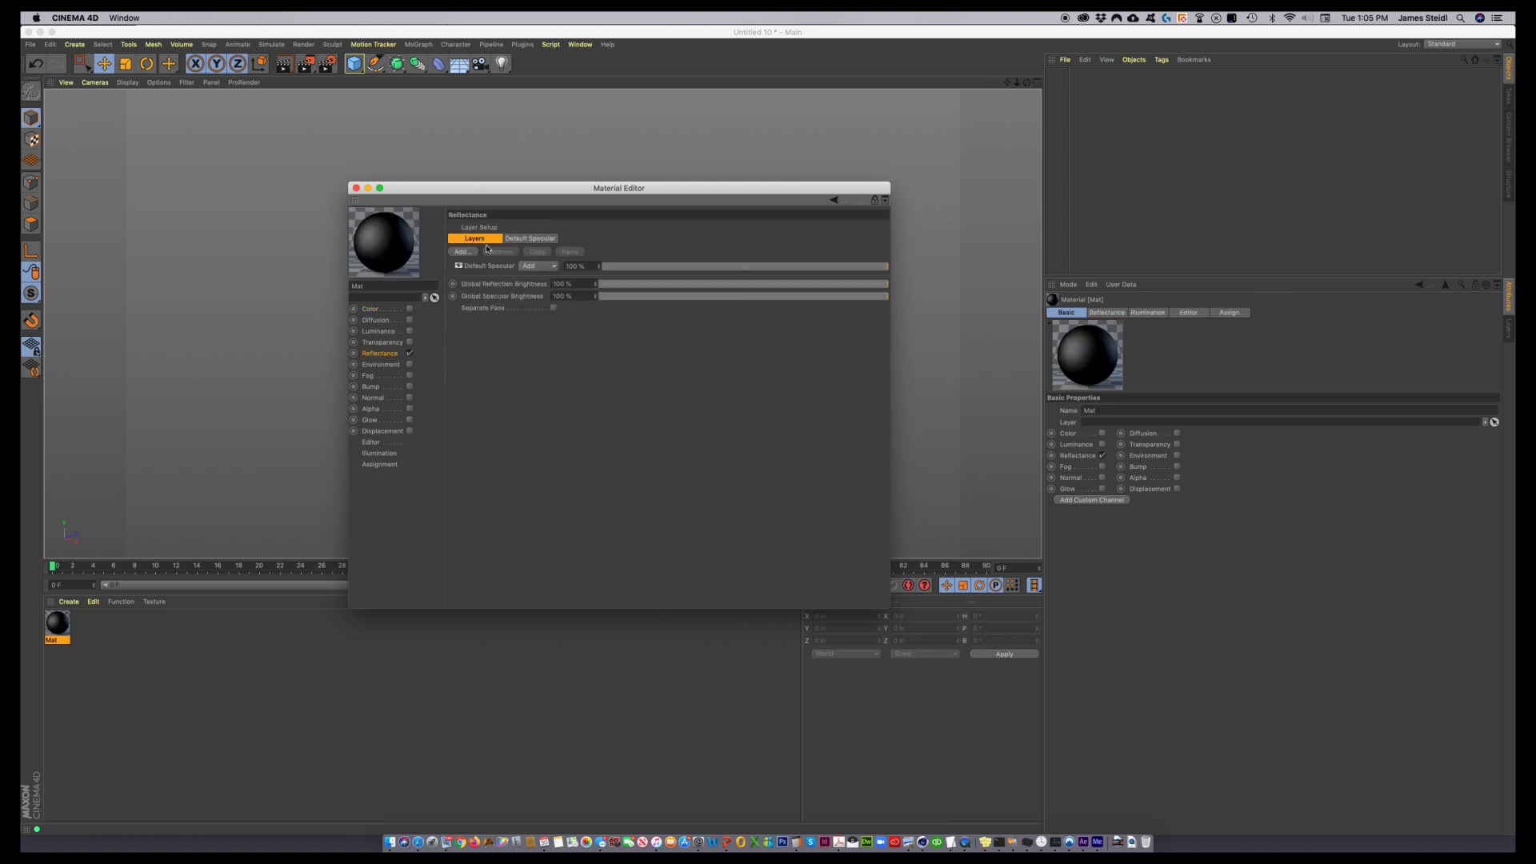
{"action": "left_click", "coordinate": [469, 252]}
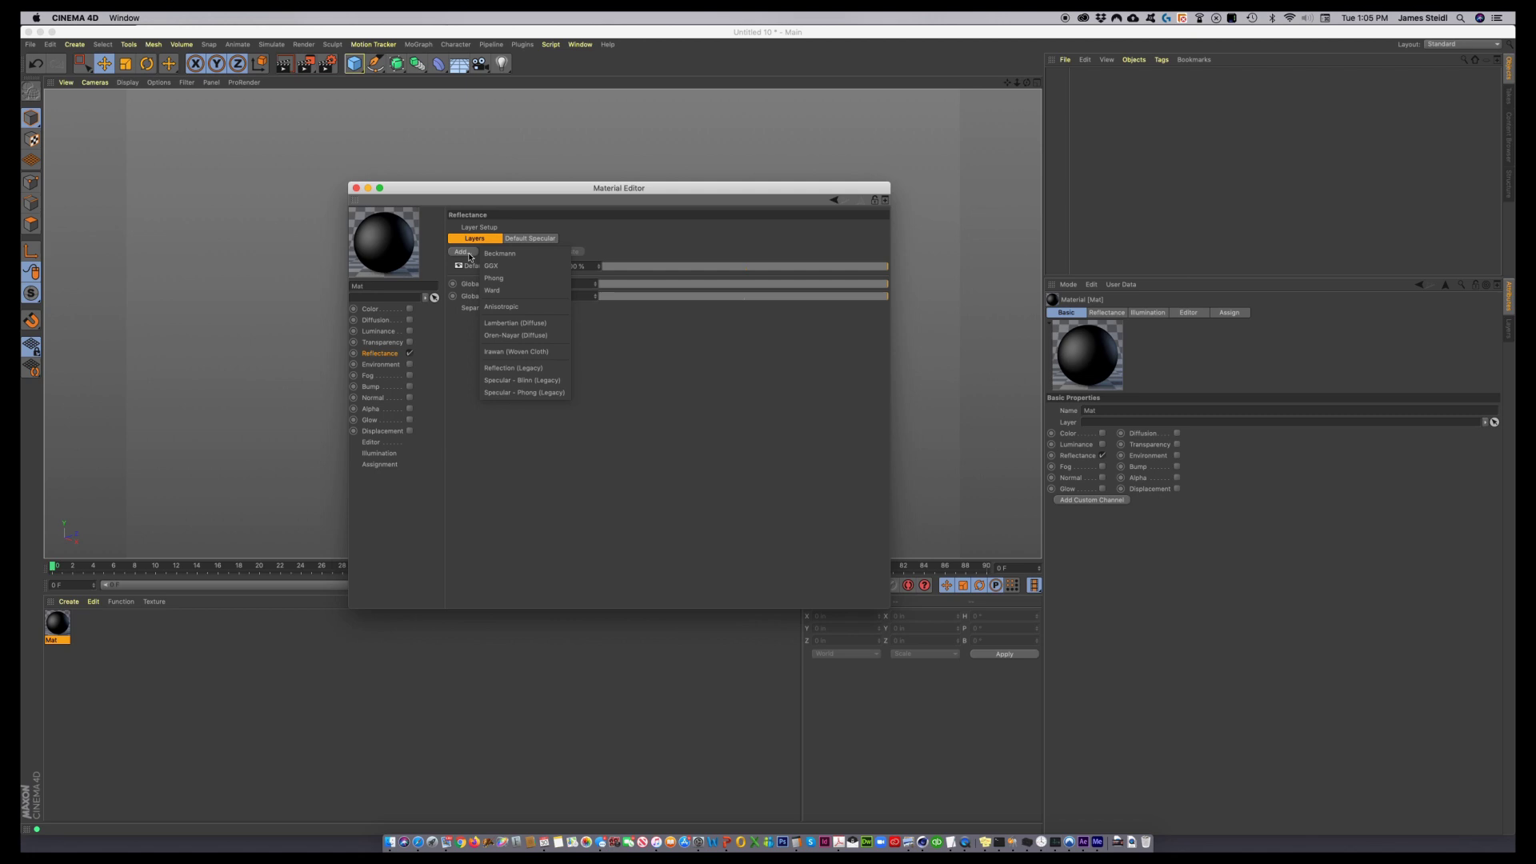
{"action": "left_click", "coordinate": [513, 324]}
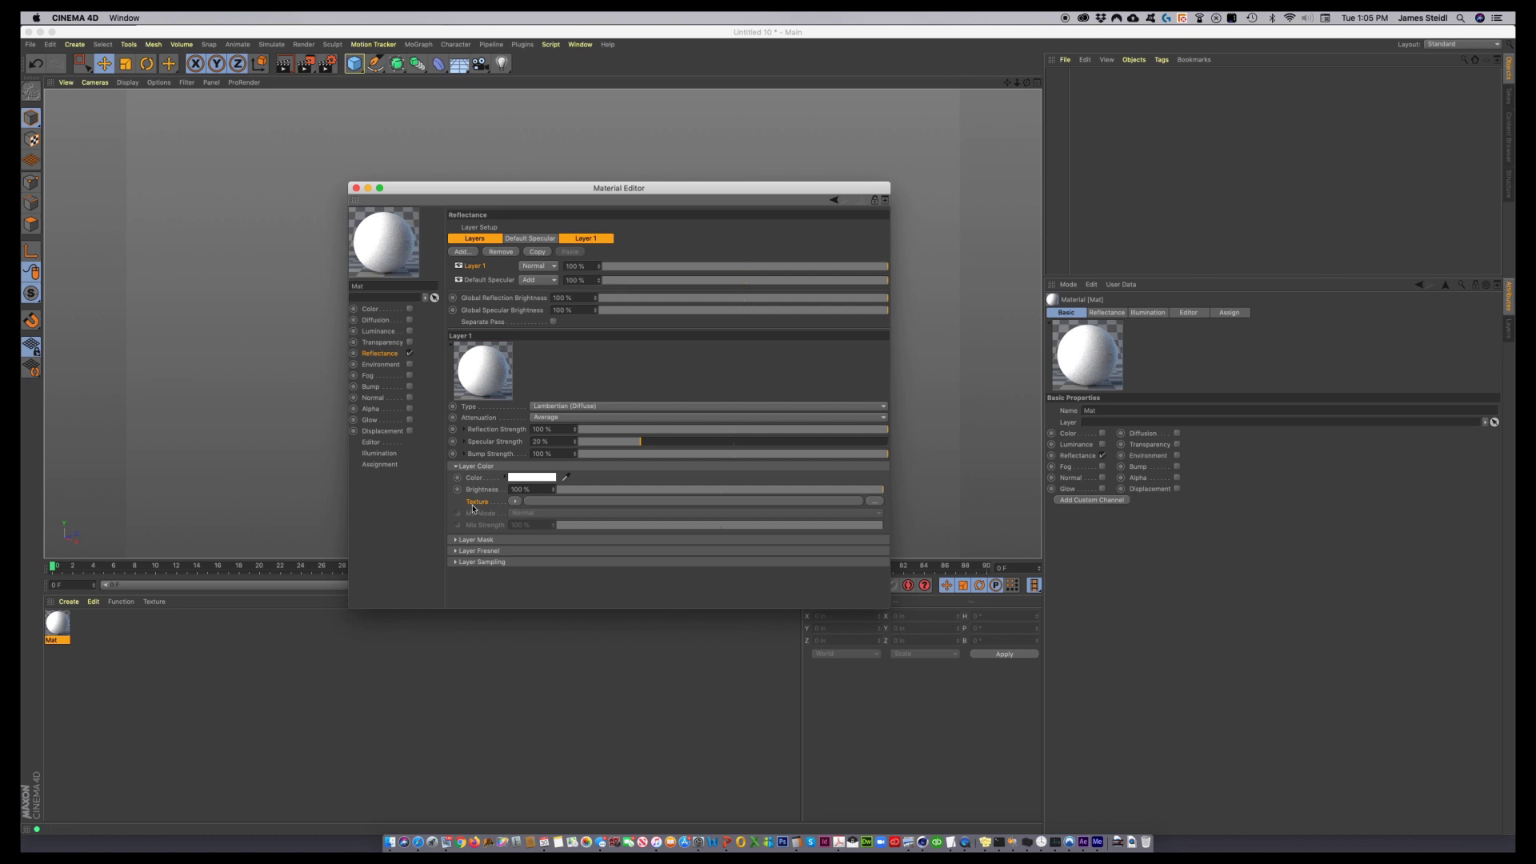
{"action": "left_click", "coordinate": [513, 502]}
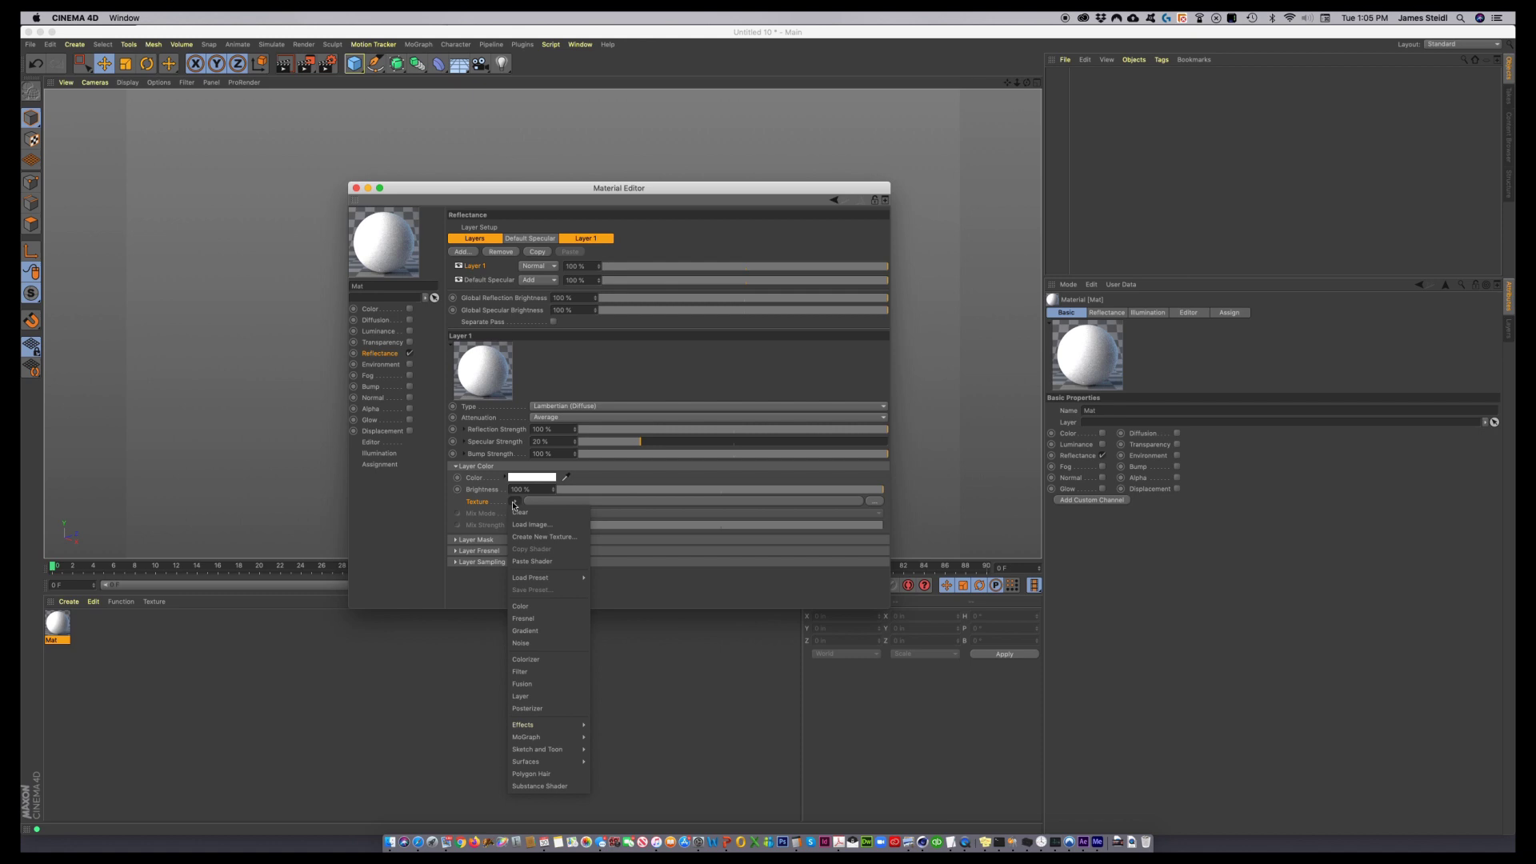
{"action": "left_click", "coordinate": [532, 561]}
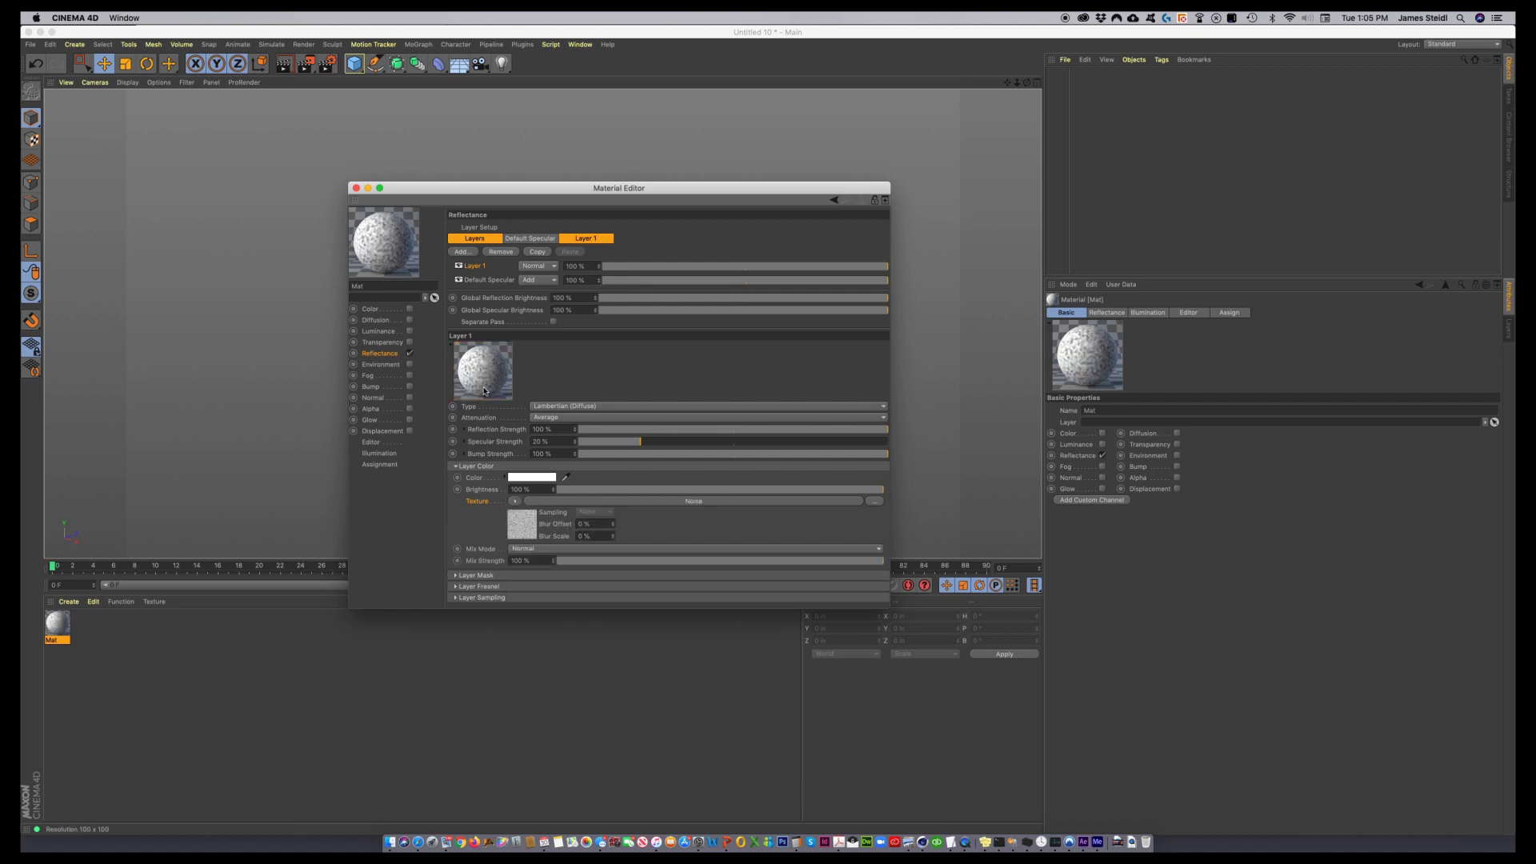
Rename Layer 1 to 'Color' and move Default Specular above it
{"action": "right_click", "coordinate": [479, 268]}
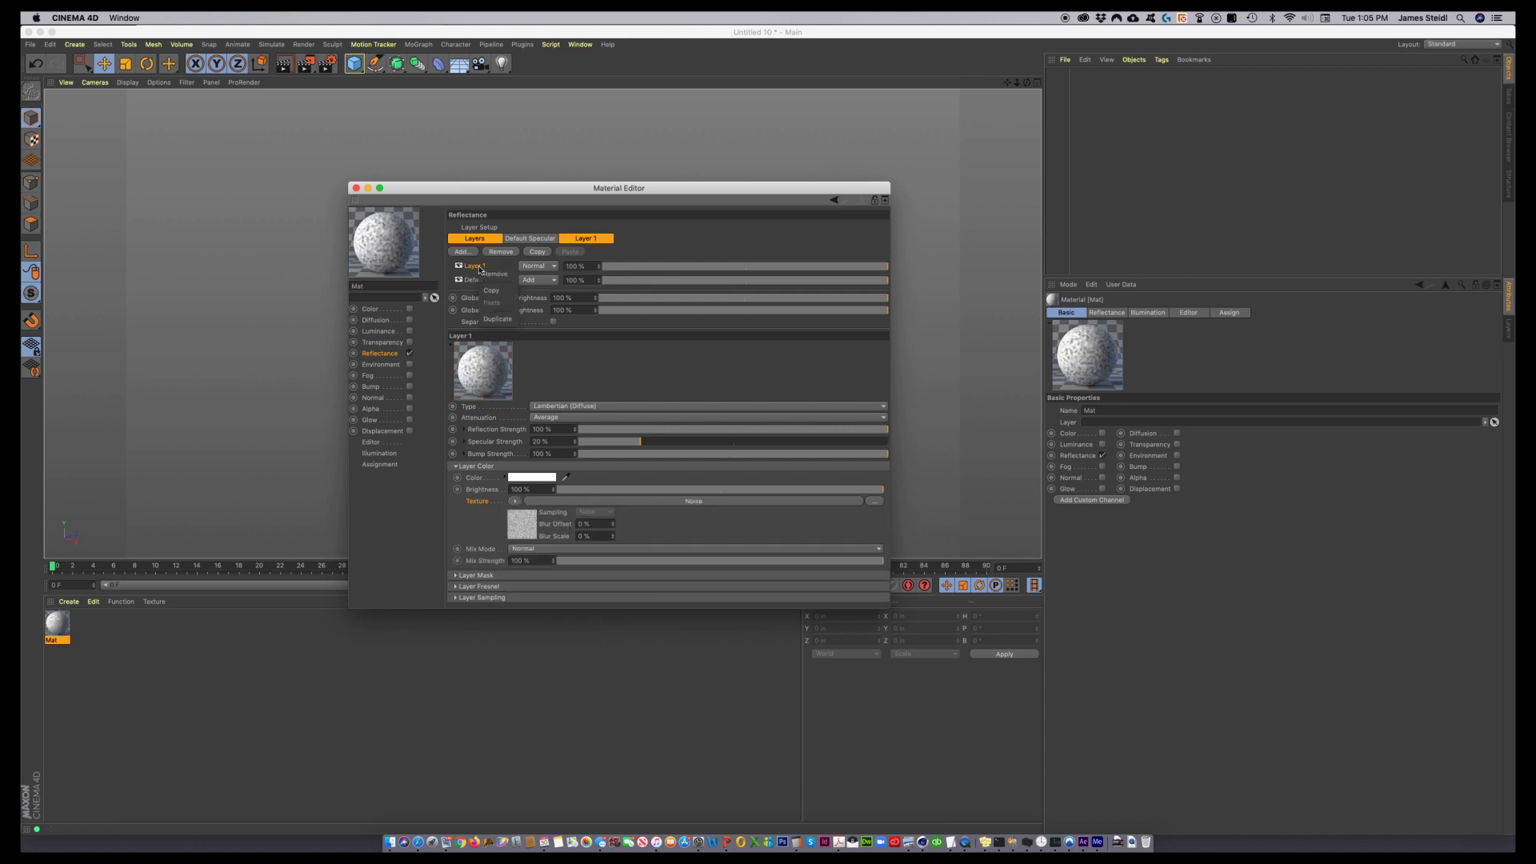
{"action": "double_click", "coordinate": [478, 266]}
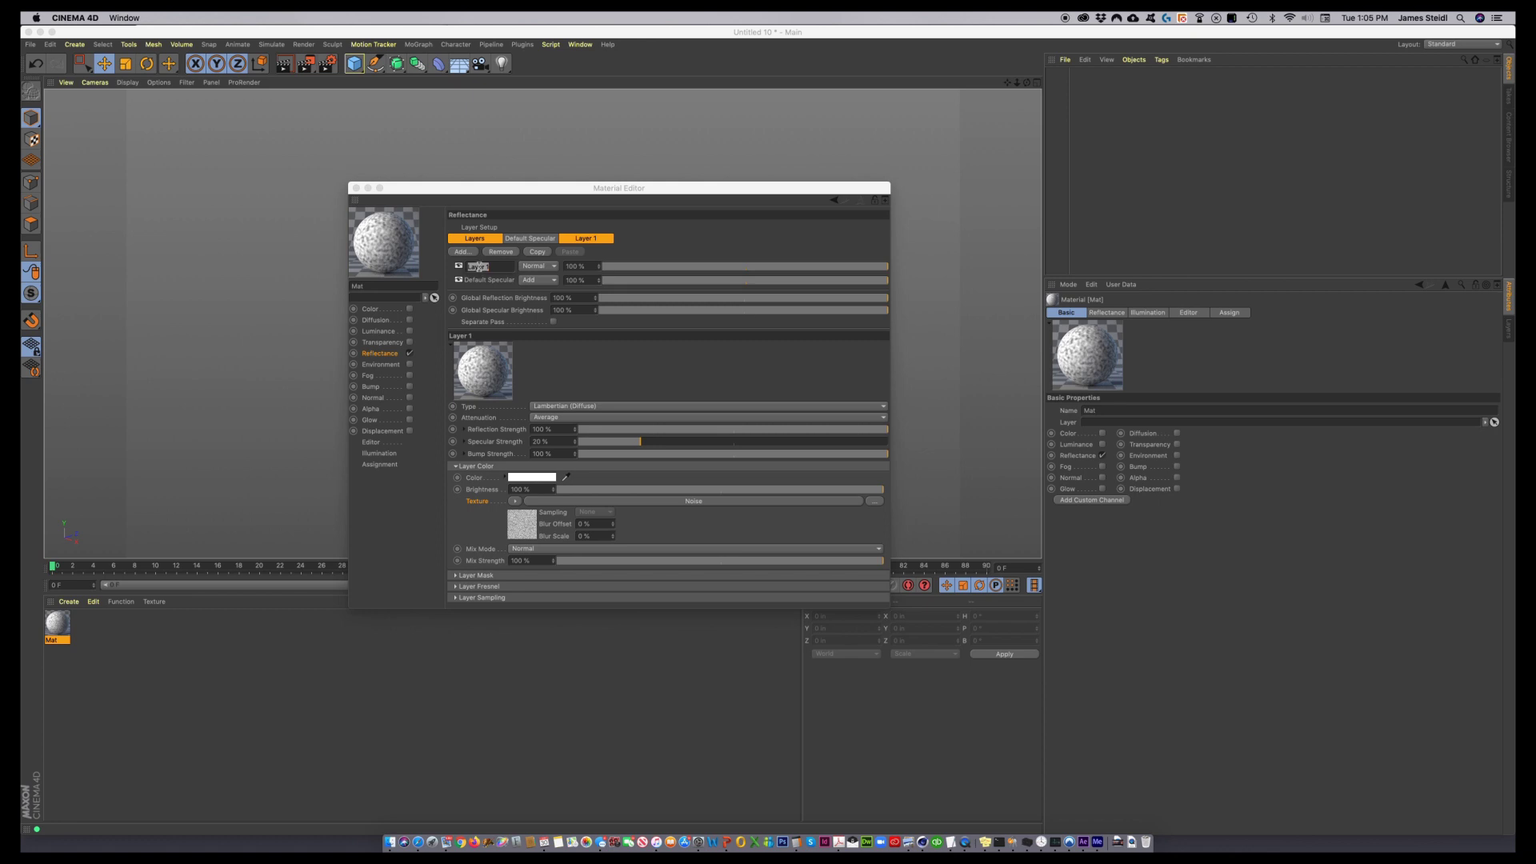
{"action": "type", "text": "Color"}
{"action": "key", "text": "Return"}
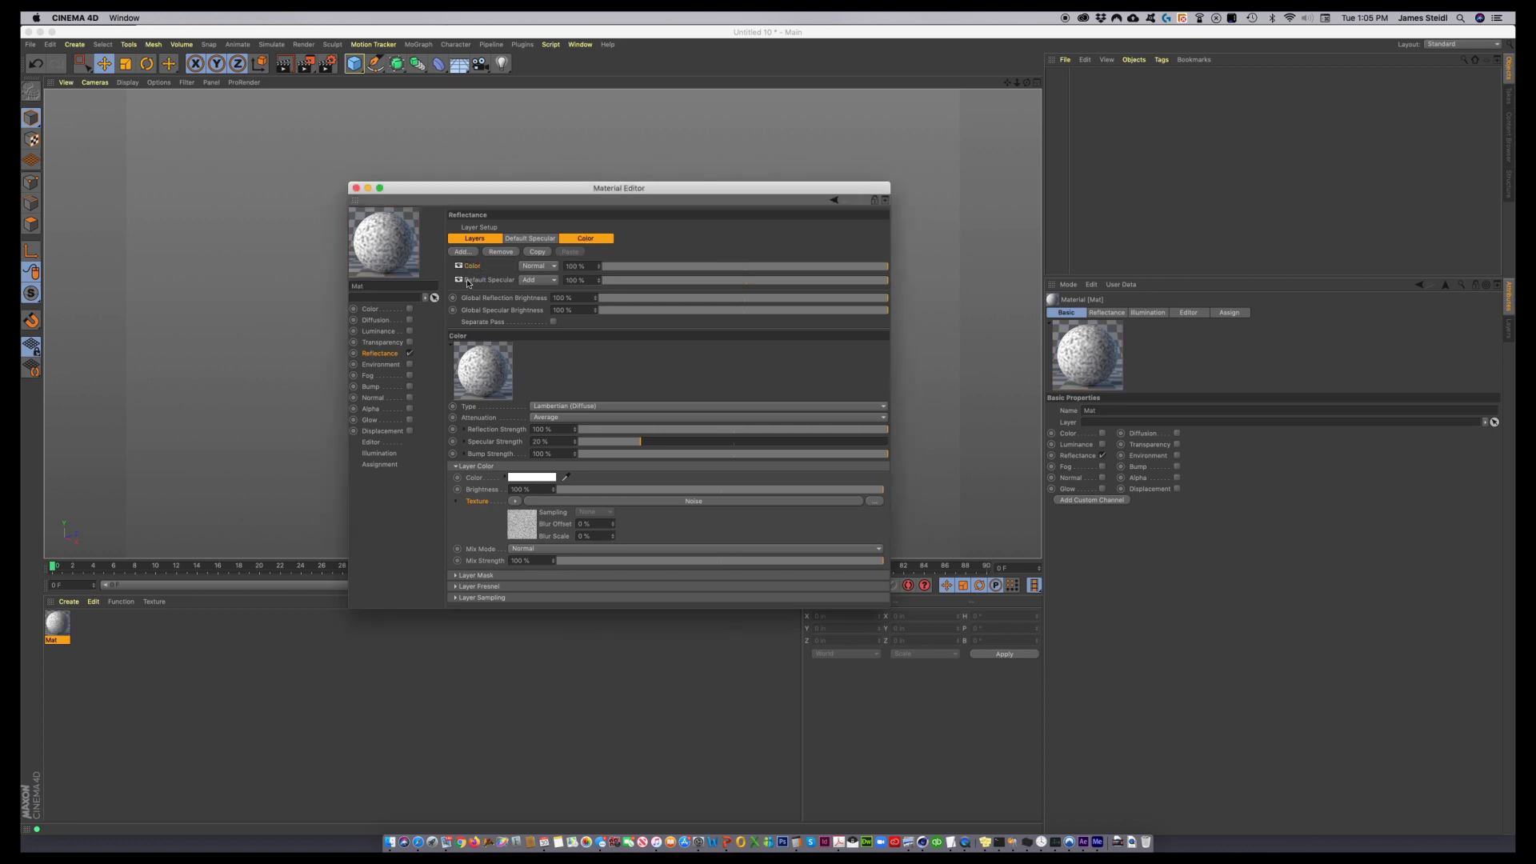
{"action": "left_click_drag", "start_coordinate": [468, 281], "coordinate": [474, 272]}
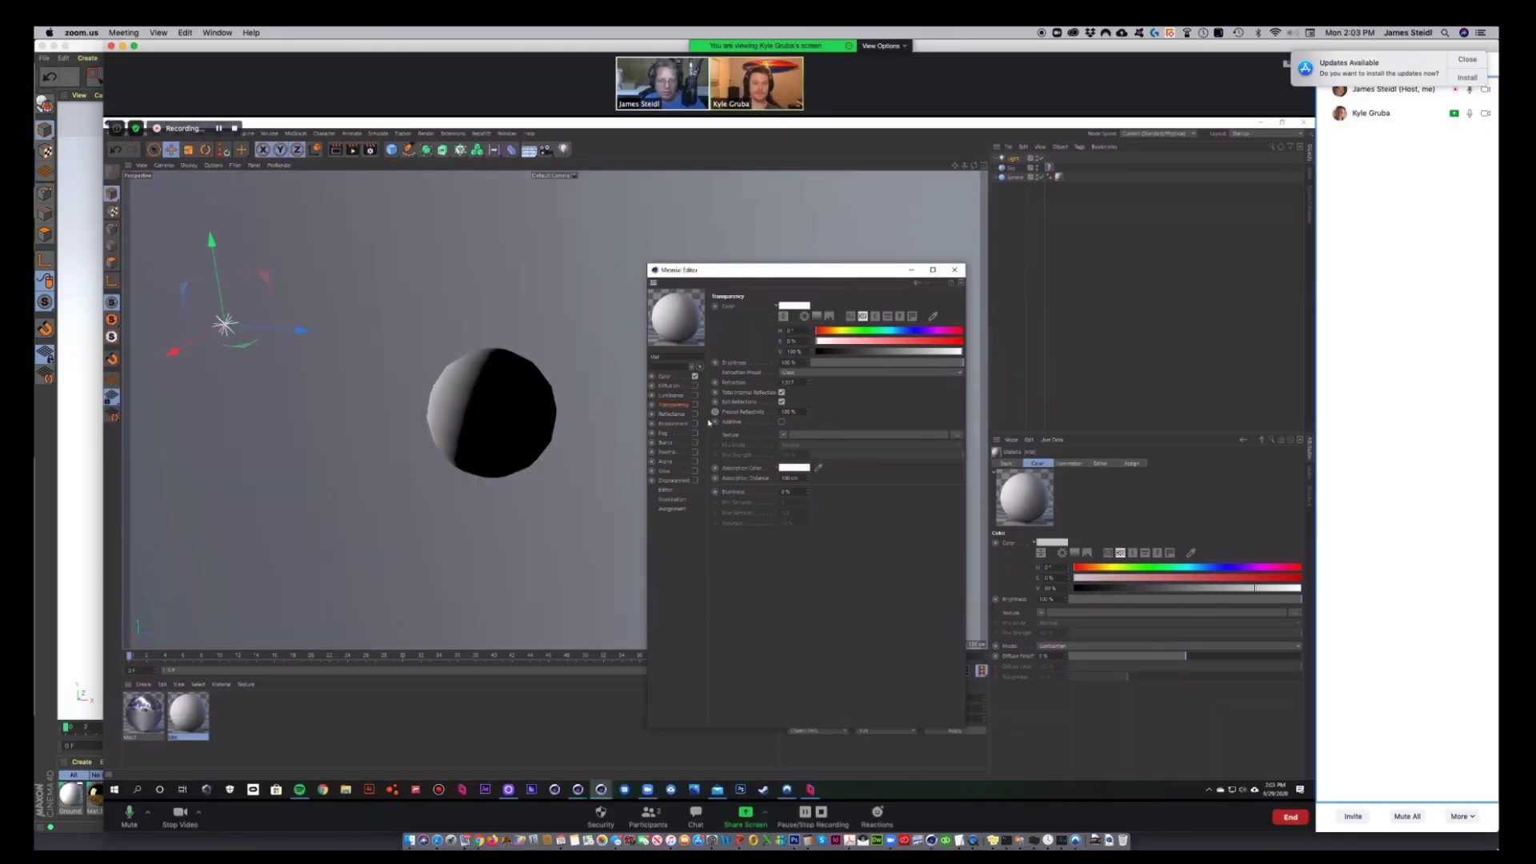
{"action": "left_click", "coordinate": [143, 686]}
{"action": "mouse_move", "coordinate": [164, 579]}
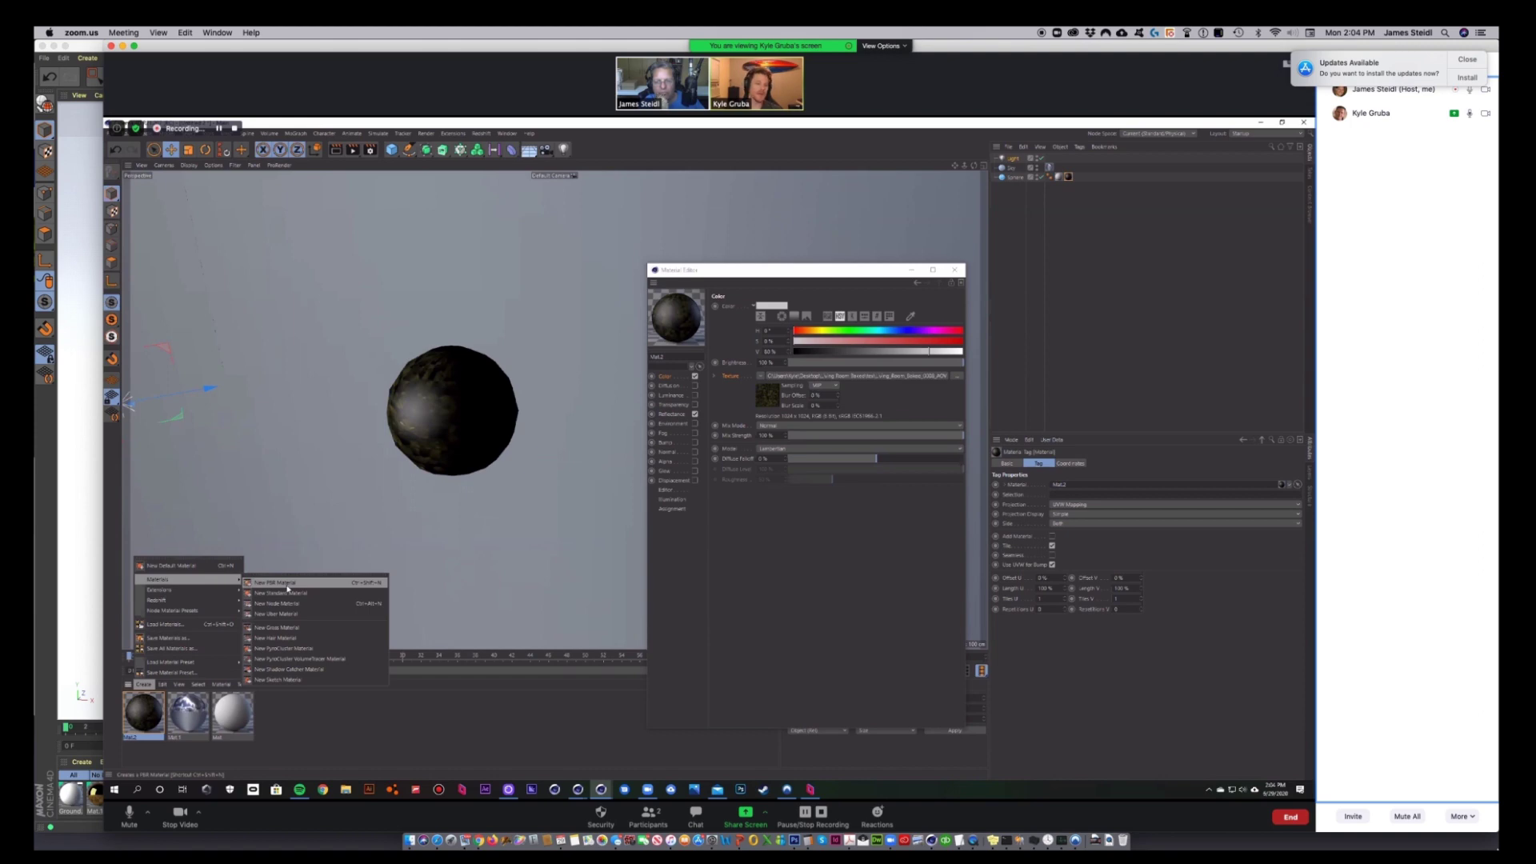
{"action": "left_click", "coordinate": [288, 588]}
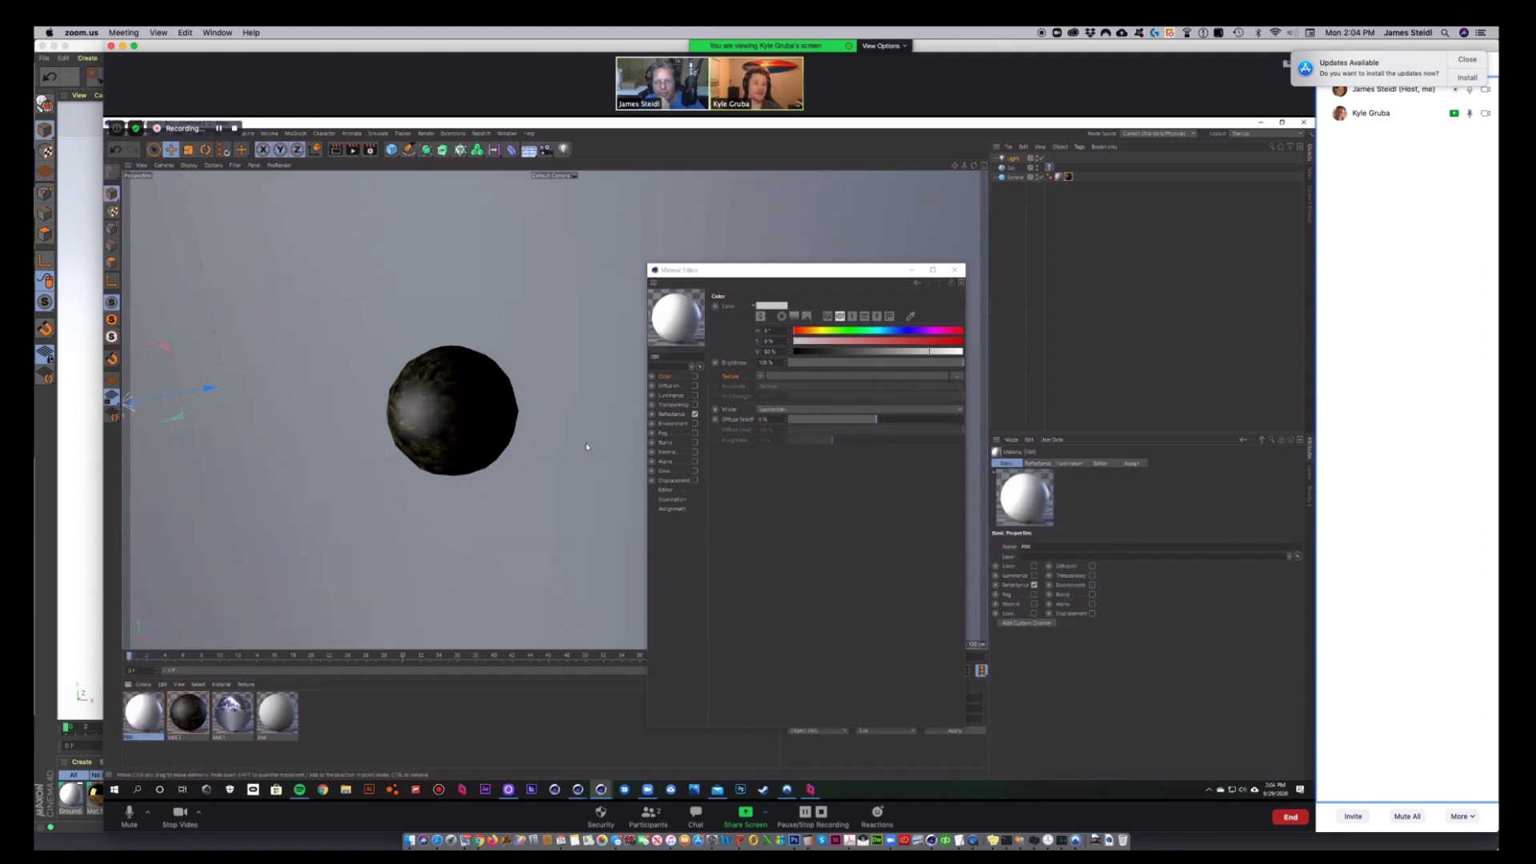
{"action": "left_click", "coordinate": [671, 413]}
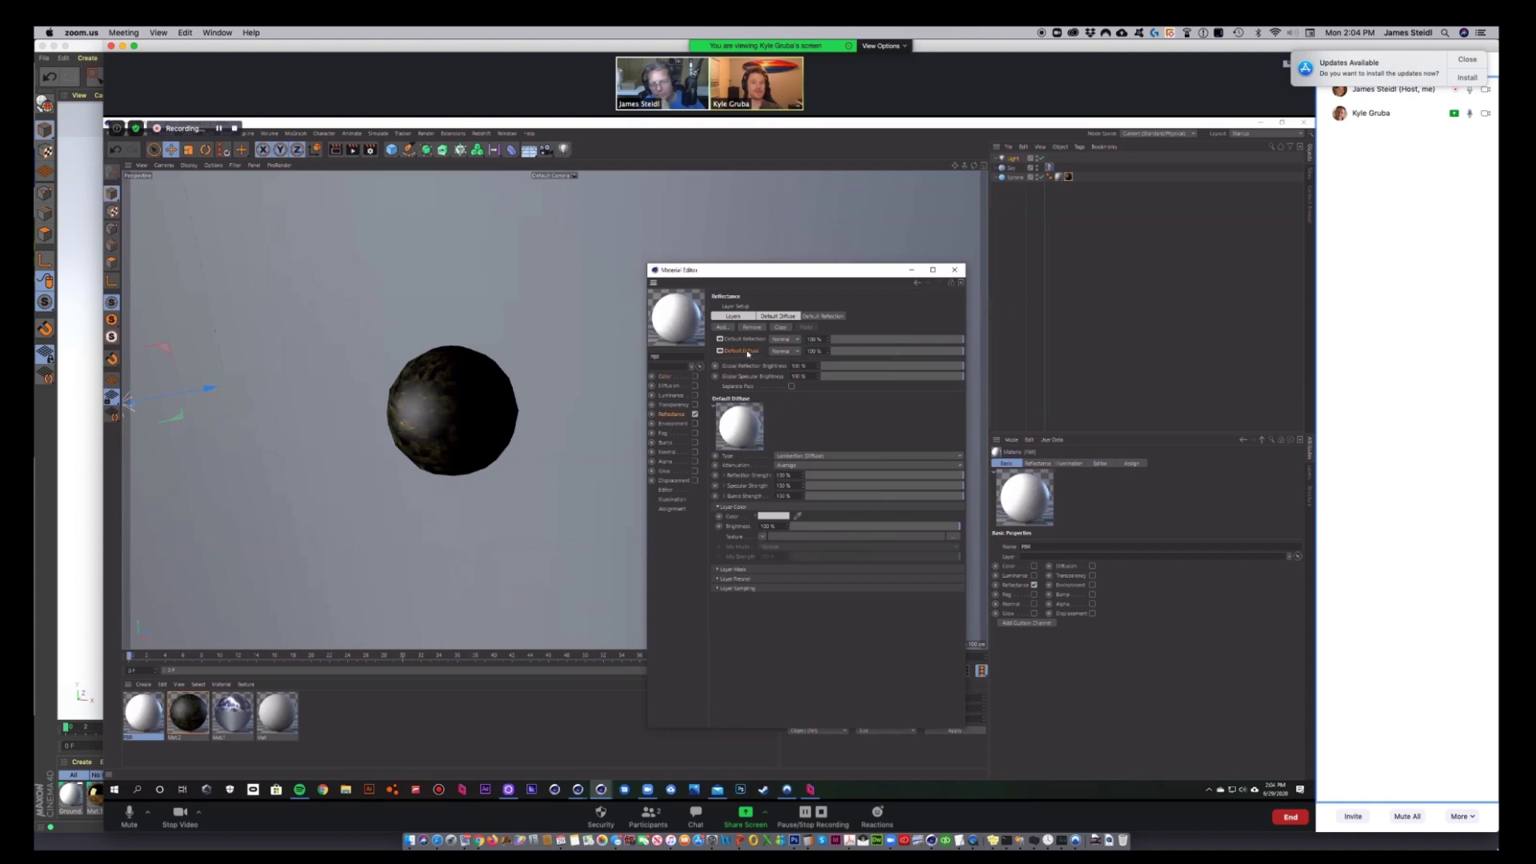
{"action": "left_click", "coordinate": [762, 536]}
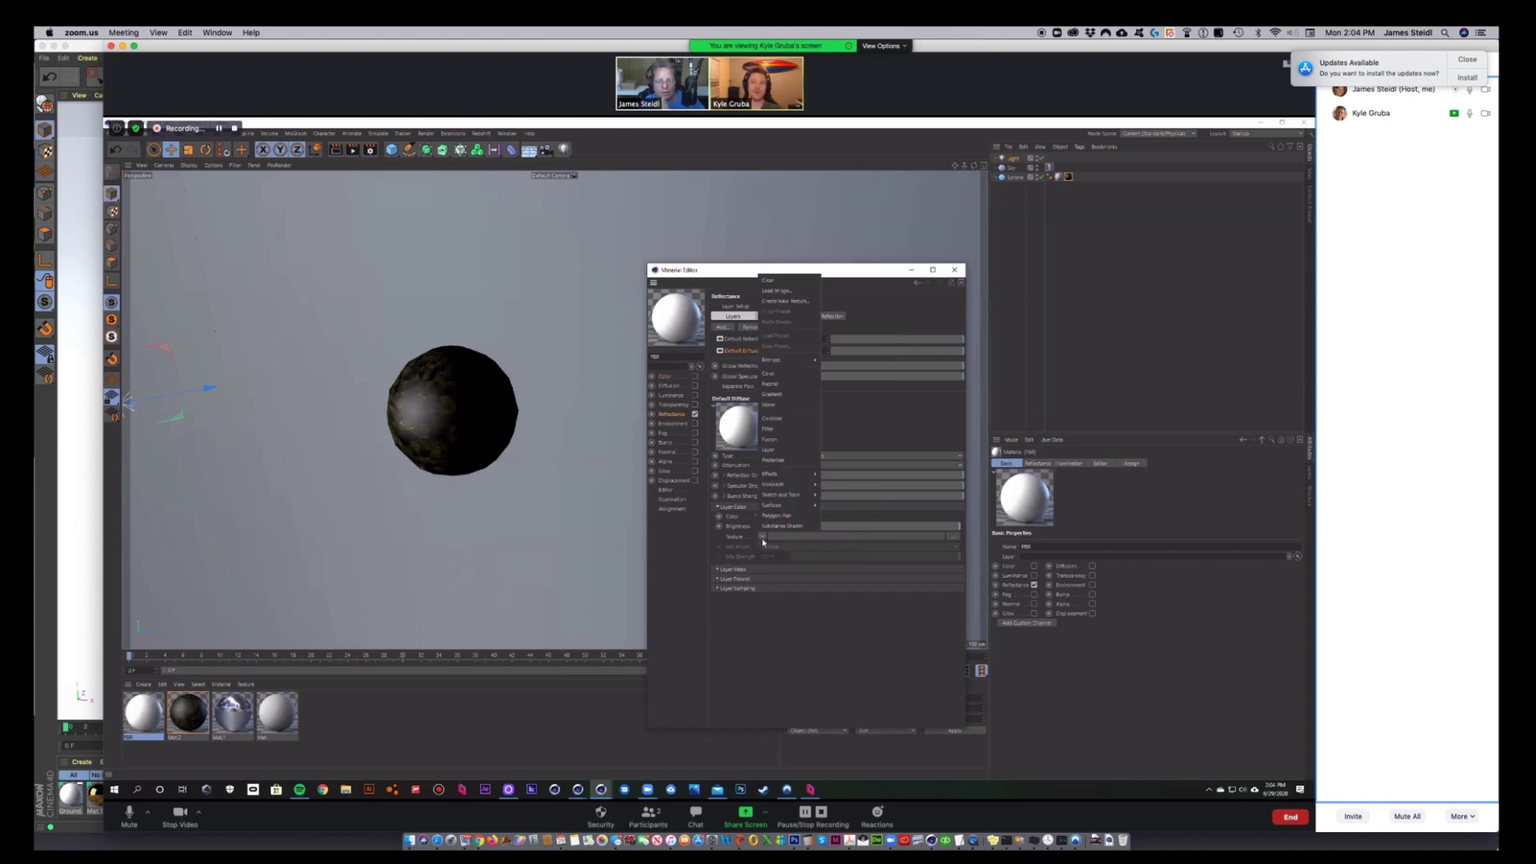
{"action": "left_click", "coordinate": [776, 290]}
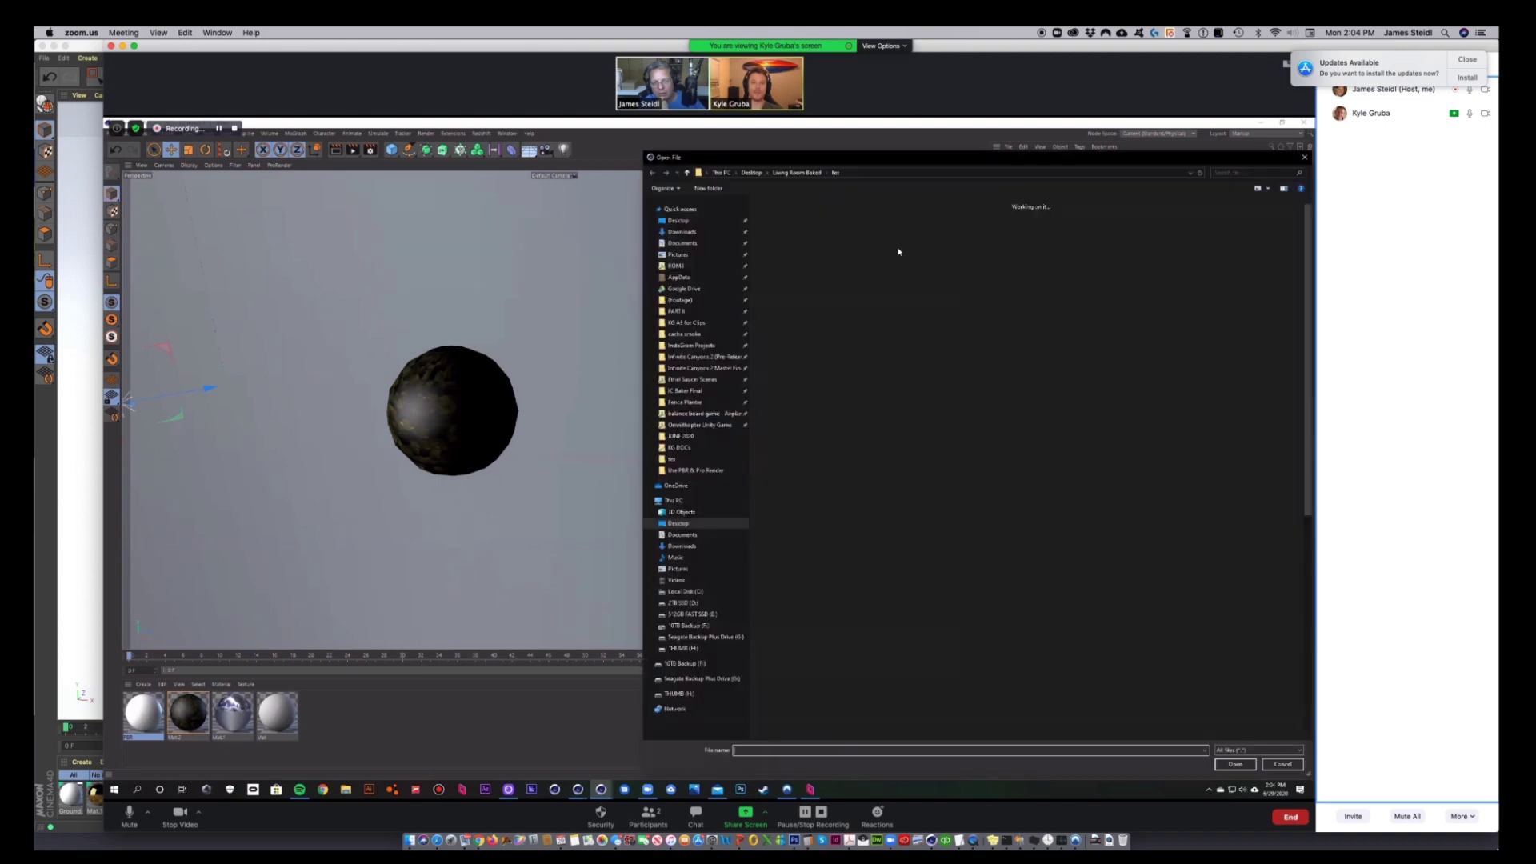
{"action": "left_click", "coordinate": [946, 320]}
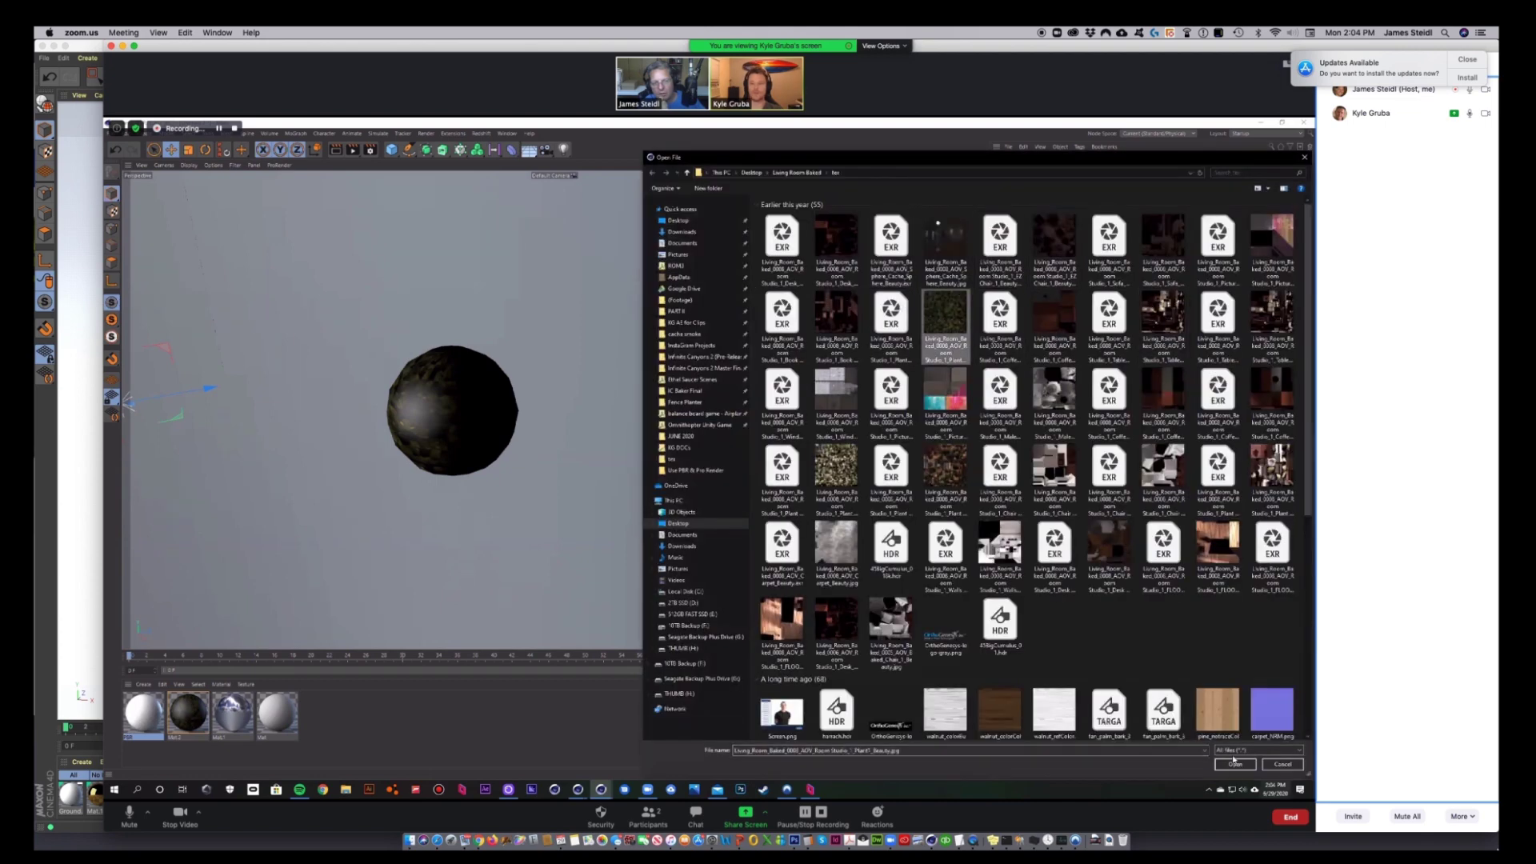
{"action": "left_click", "coordinate": [1232, 764]}
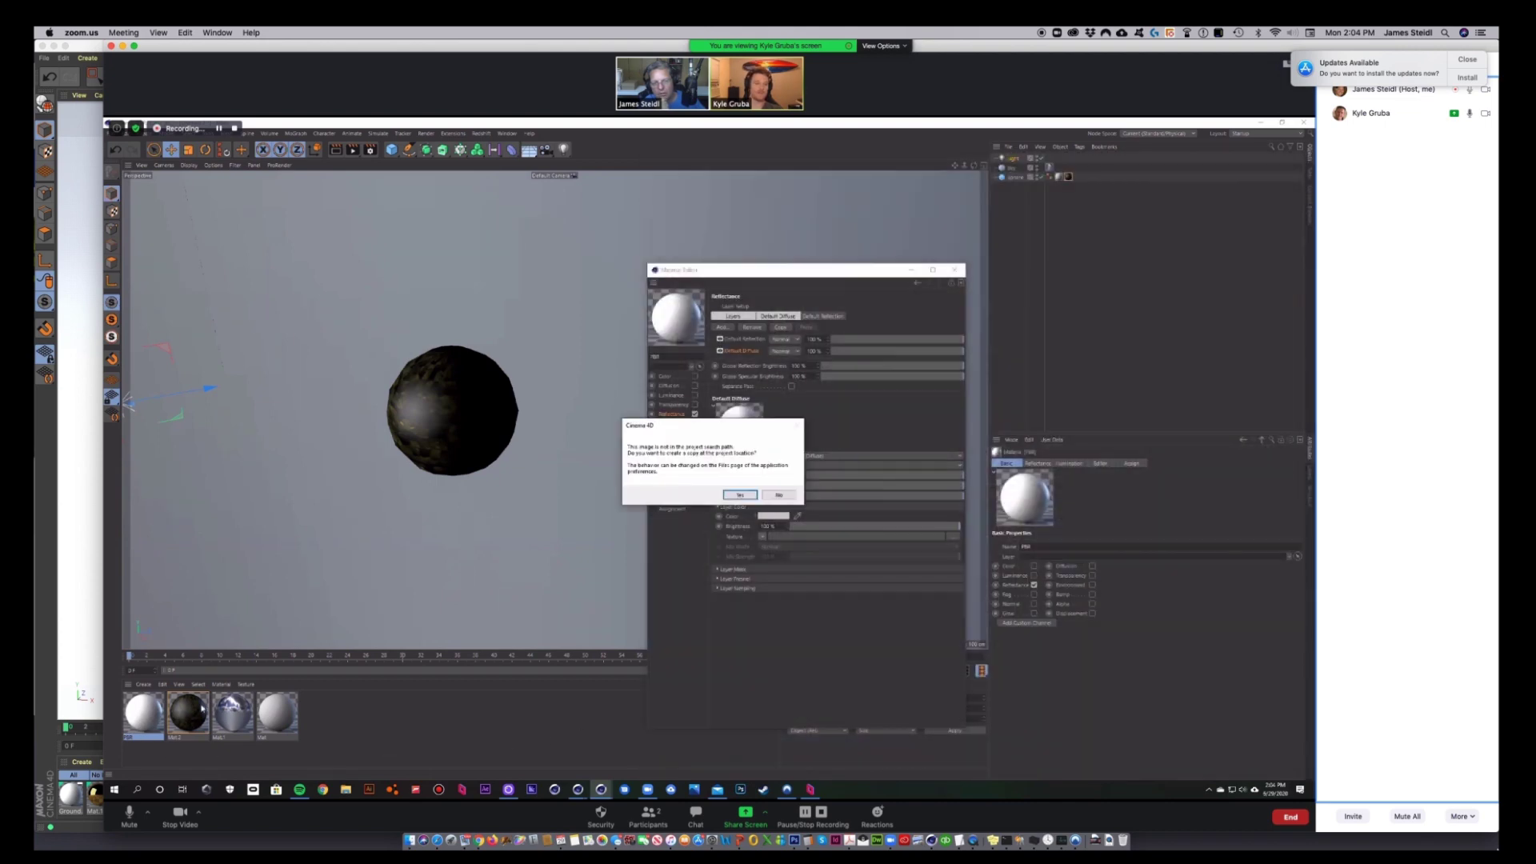
{"action": "left_click", "coordinate": [780, 495]}
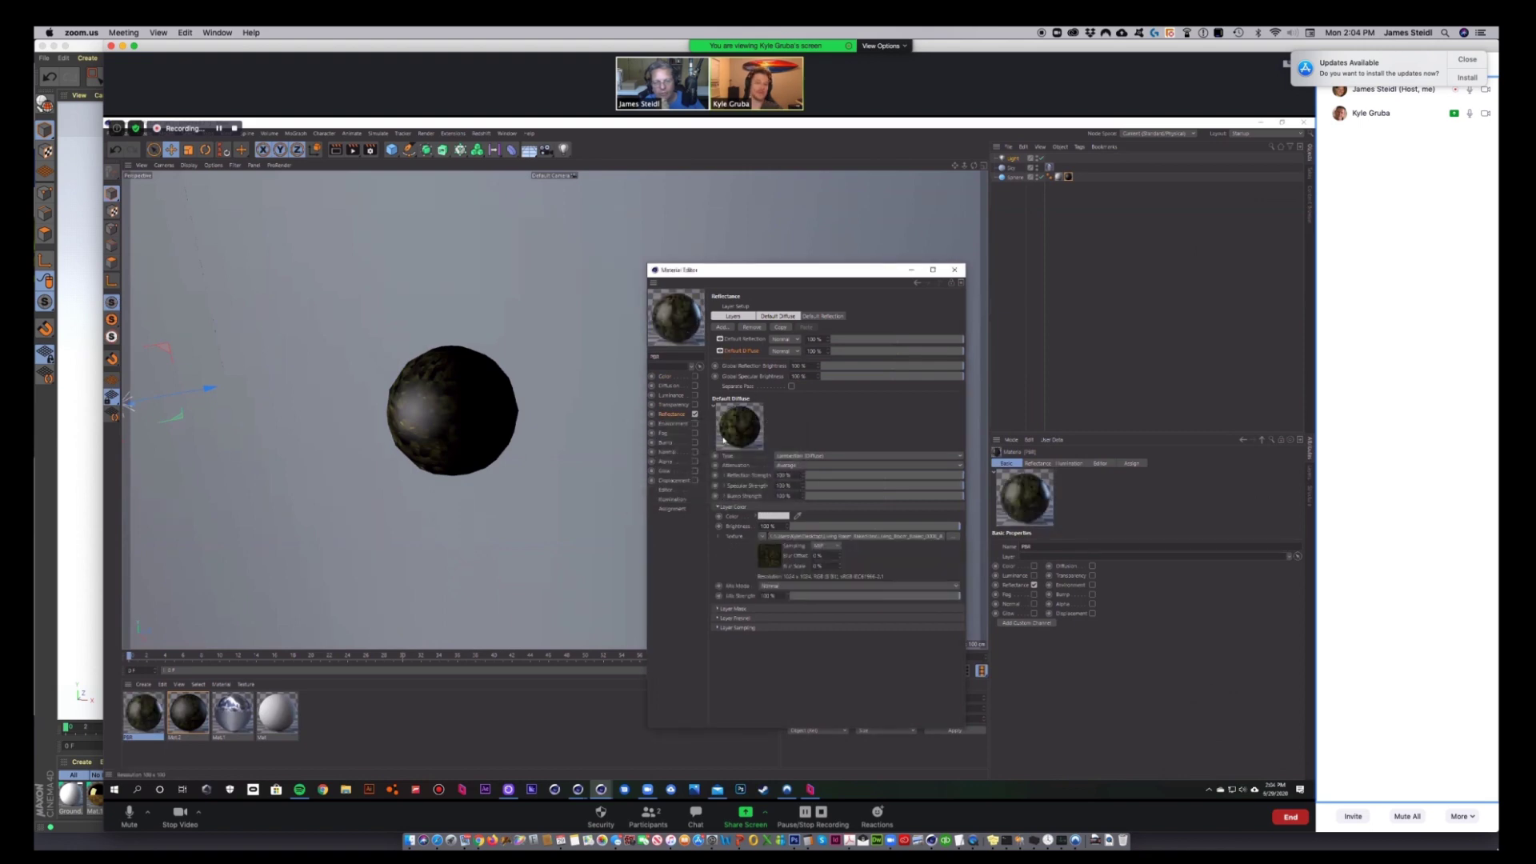
Orbit the view to show the HDRI sky behind the sphere and move the material window aside
{"action": "left_click_drag", "start_coordinate": [685, 327], "coordinate": [463, 406]}
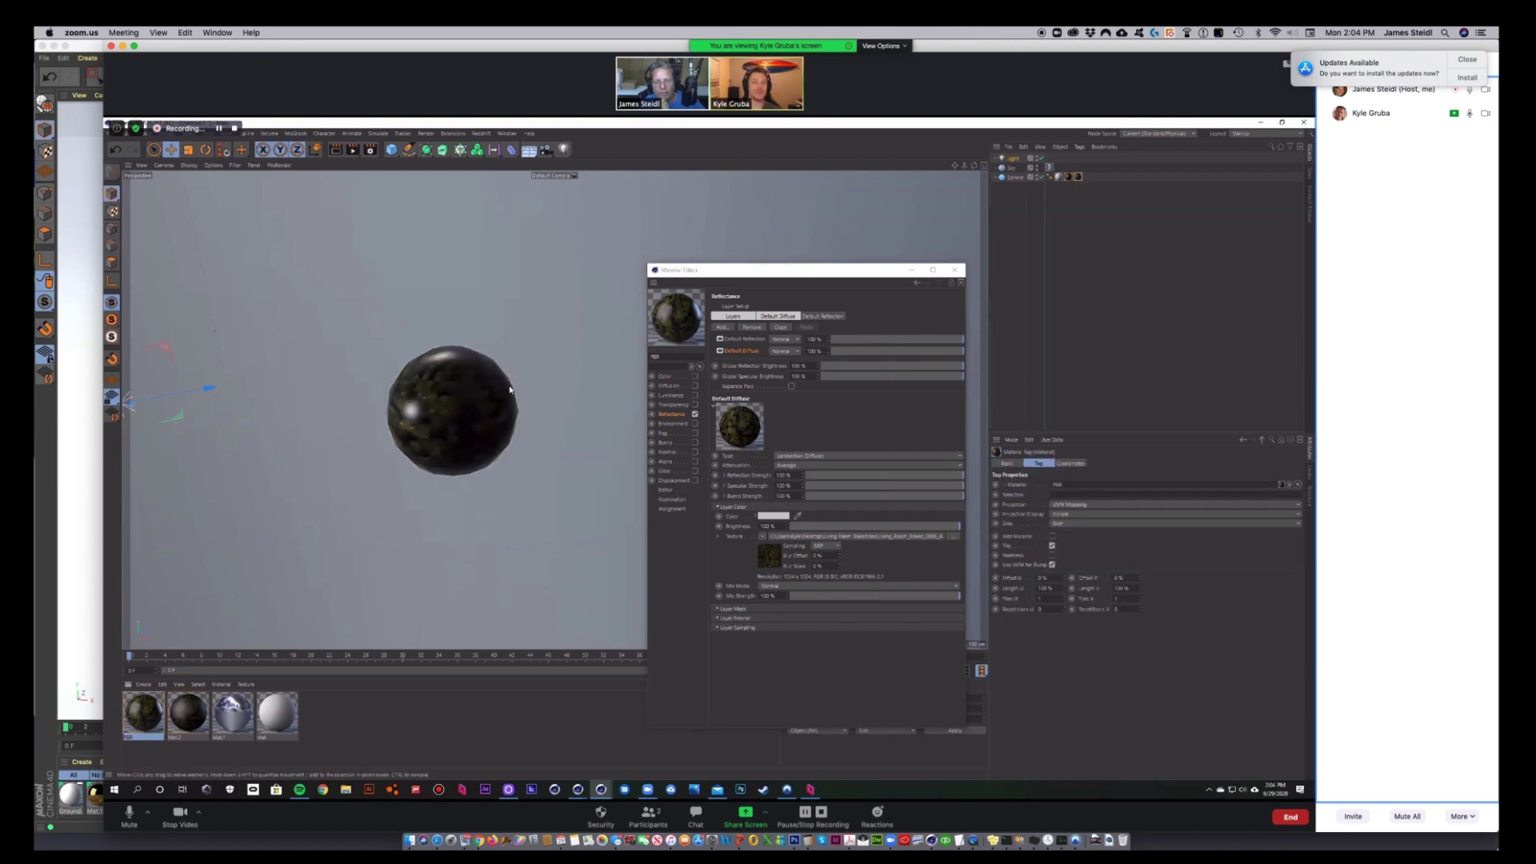
{"action": "left_click_drag", "start_coordinate": [479, 402], "coordinate": [596, 438], "text": "alt"}
{"action": "left_click", "coordinate": [667, 490]}
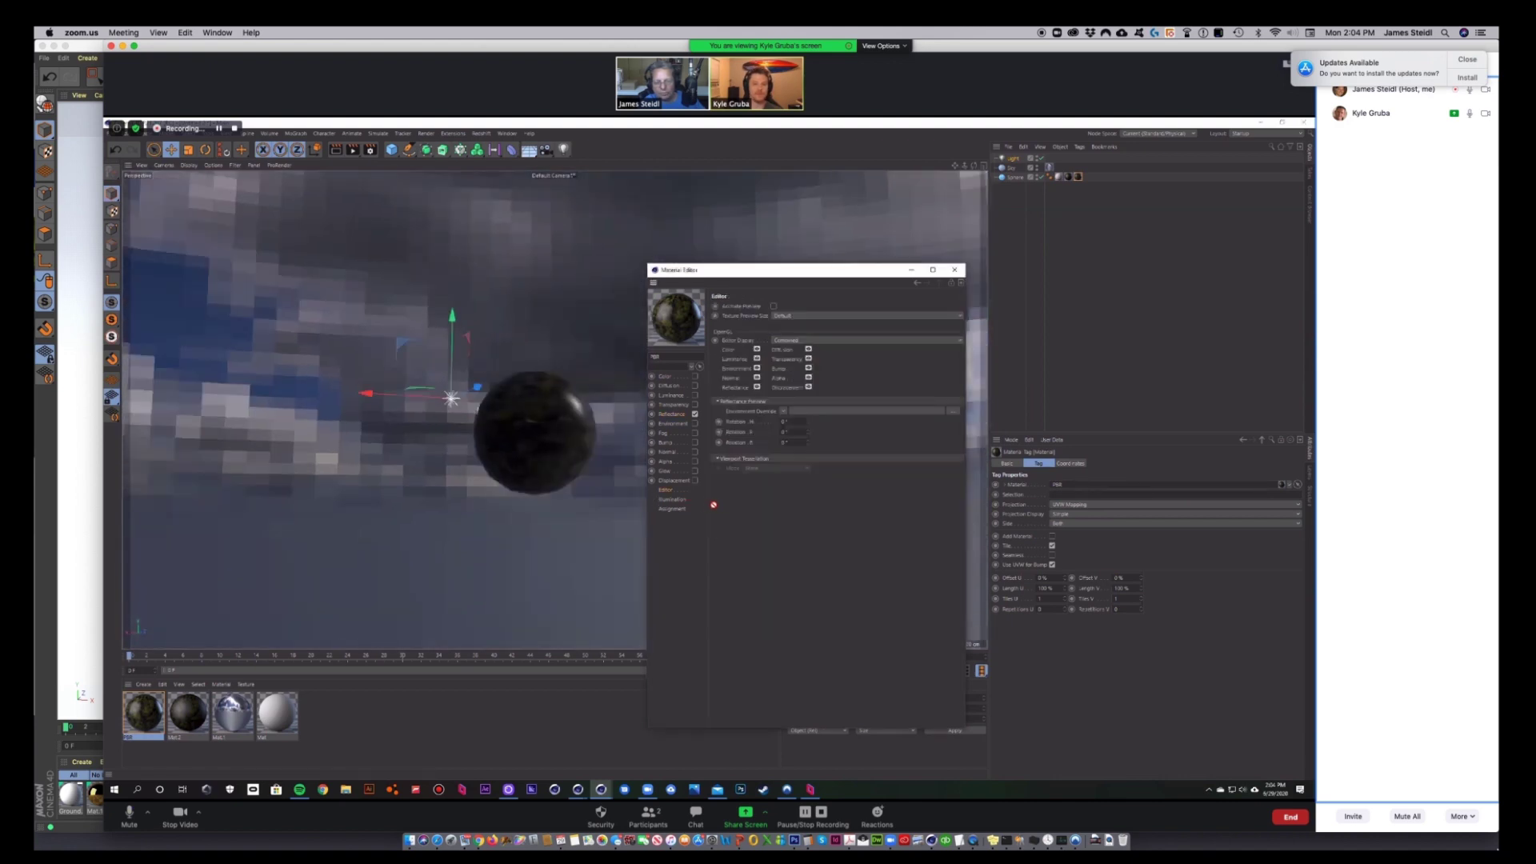
{"action": "left_click_drag", "start_coordinate": [780, 290], "coordinate": [905, 605]}
{"action": "left_click_drag", "start_coordinate": [608, 480], "coordinate": [538, 428], "text": "alt"}
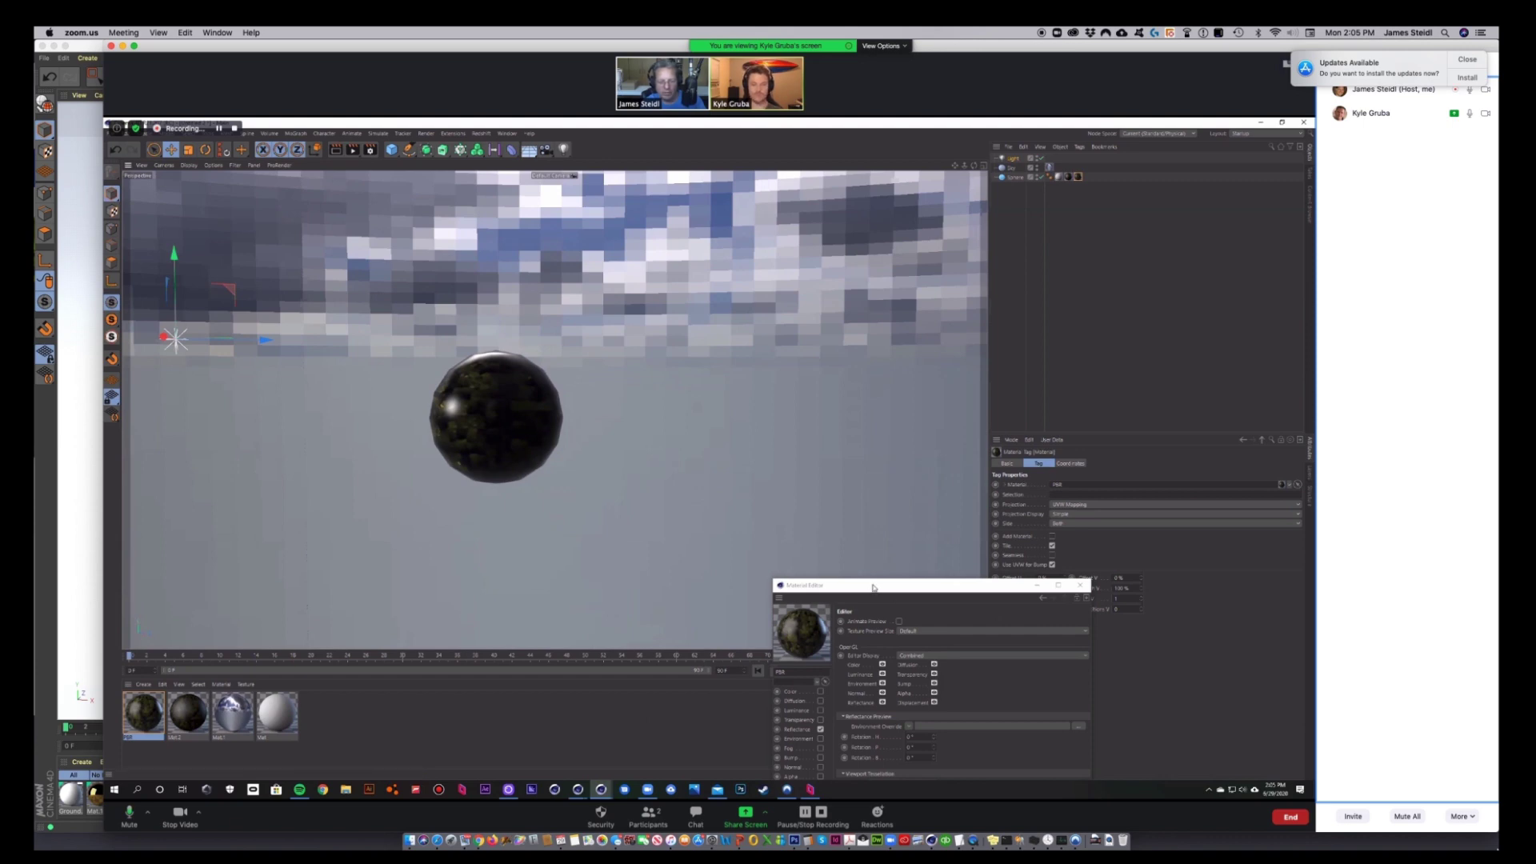
Inspect Mat.2's Reflectance and textured Color channels, then the PBR material's reflectance layers
{"action": "left_click", "coordinate": [690, 514]}
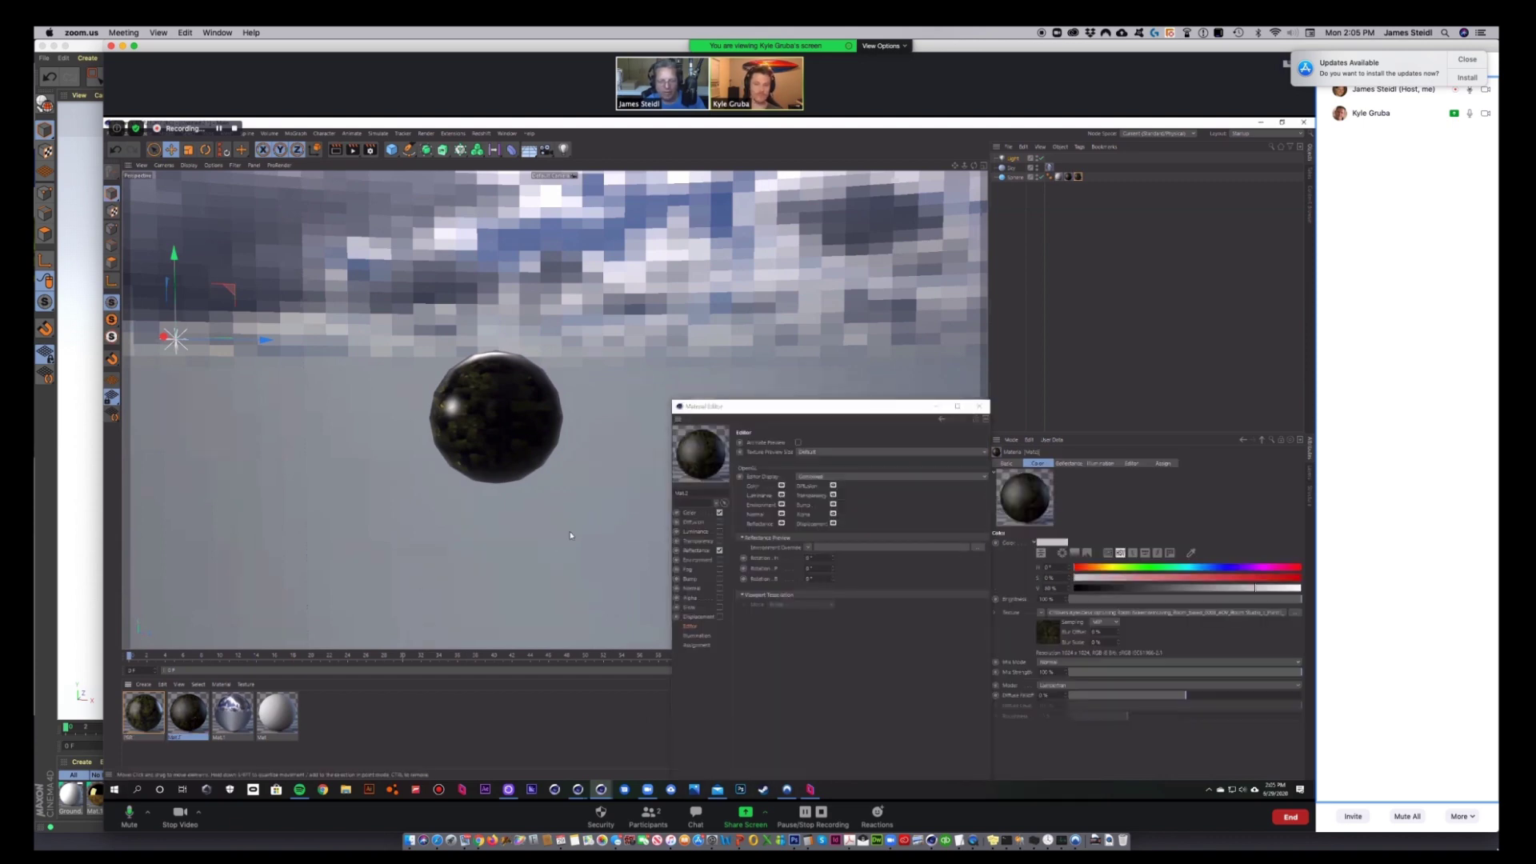
{"action": "left_click", "coordinate": [696, 550]}
{"action": "left_click", "coordinate": [697, 514]}
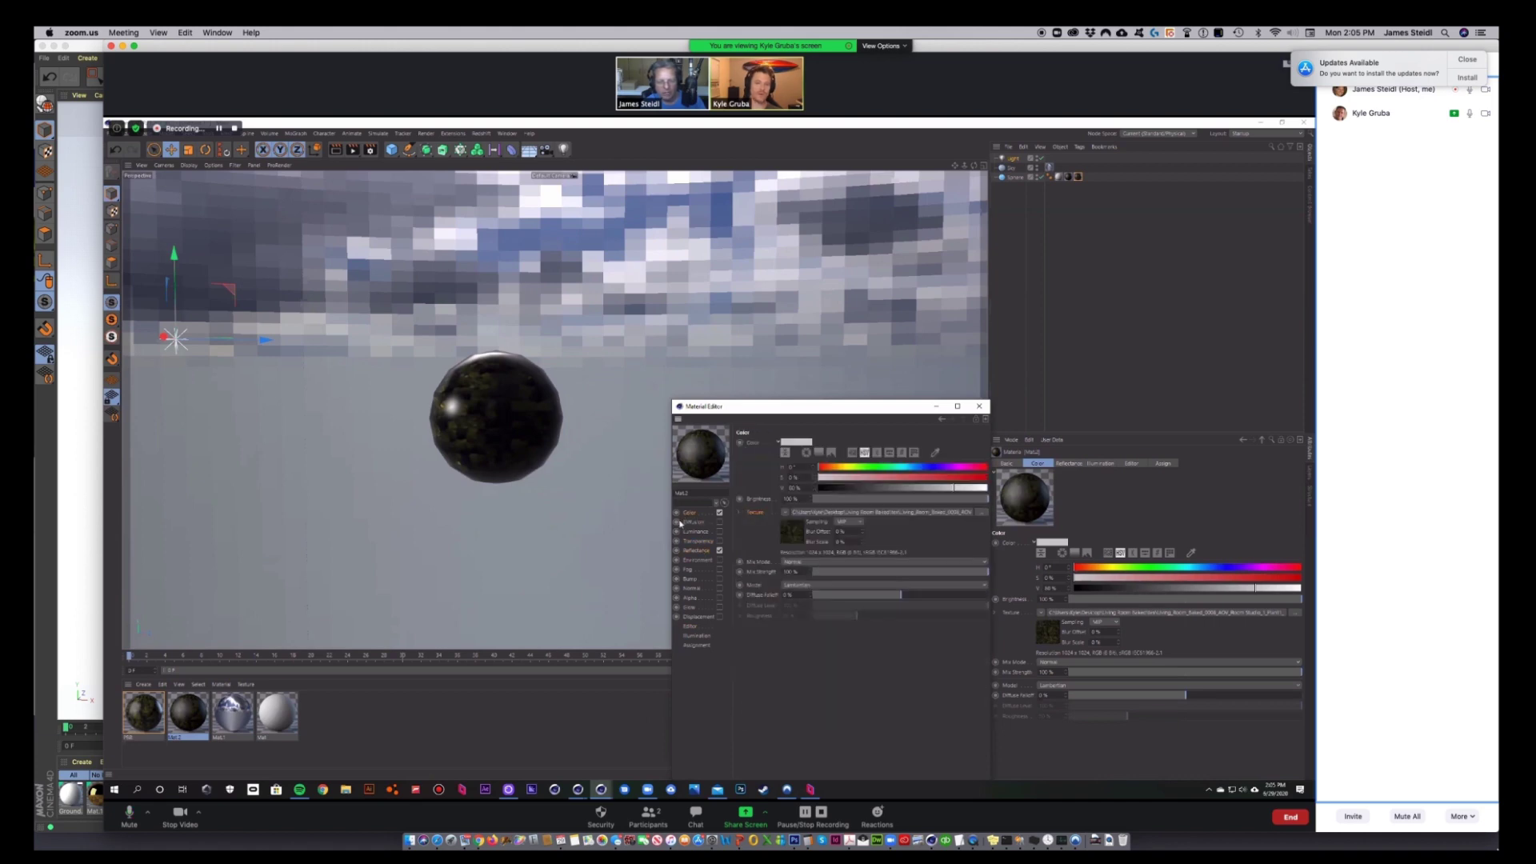
{"action": "left_click", "coordinate": [145, 716]}
{"action": "left_click", "coordinate": [696, 550]}
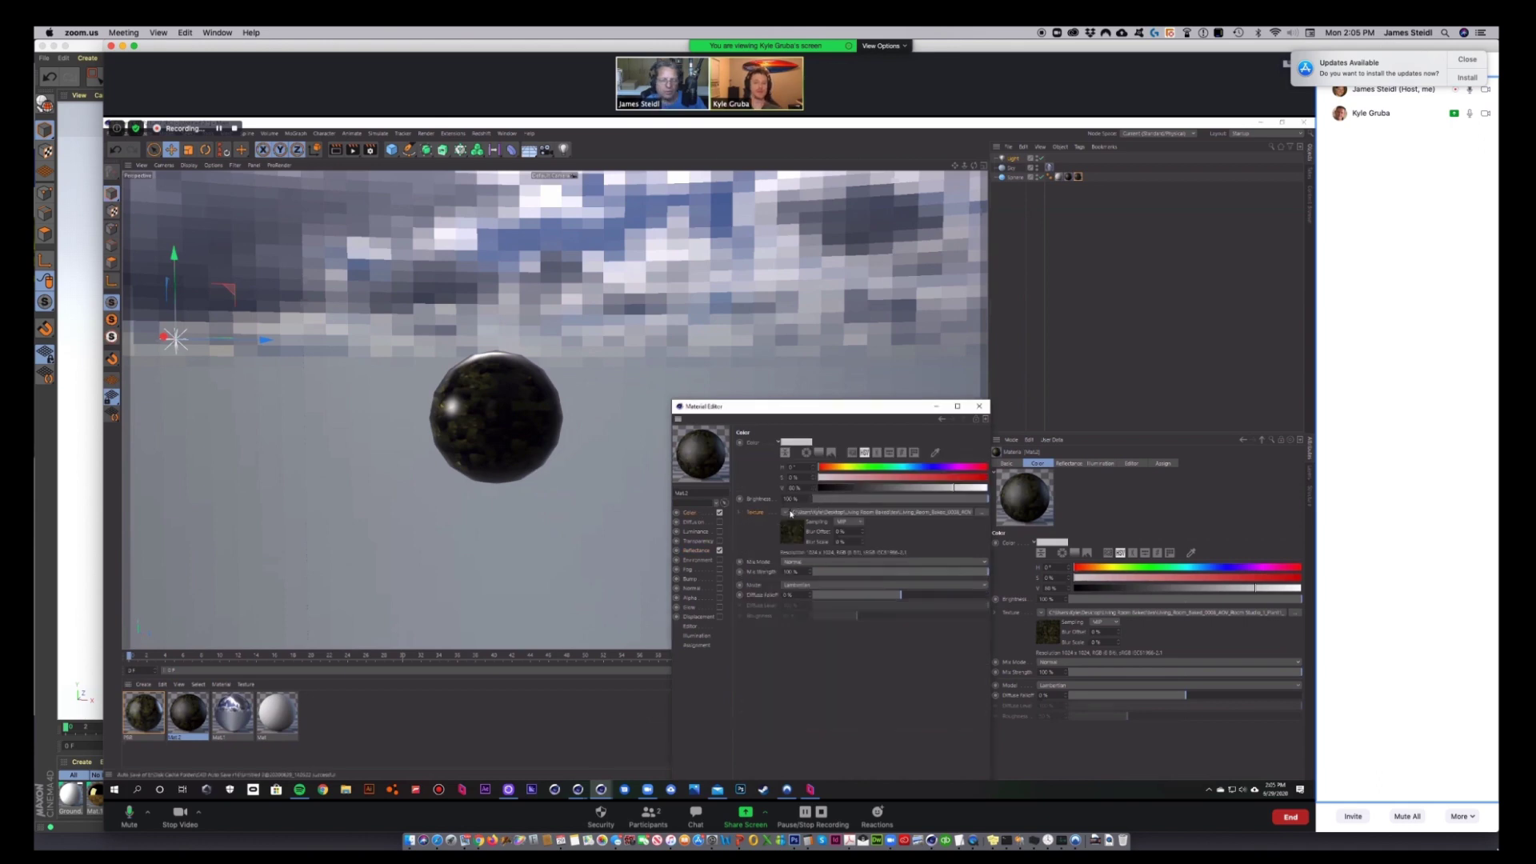
Drag Mat.2 and then the PBR material onto the sphere and open Mat.2's settings
{"action": "left_click", "coordinate": [936, 406]}
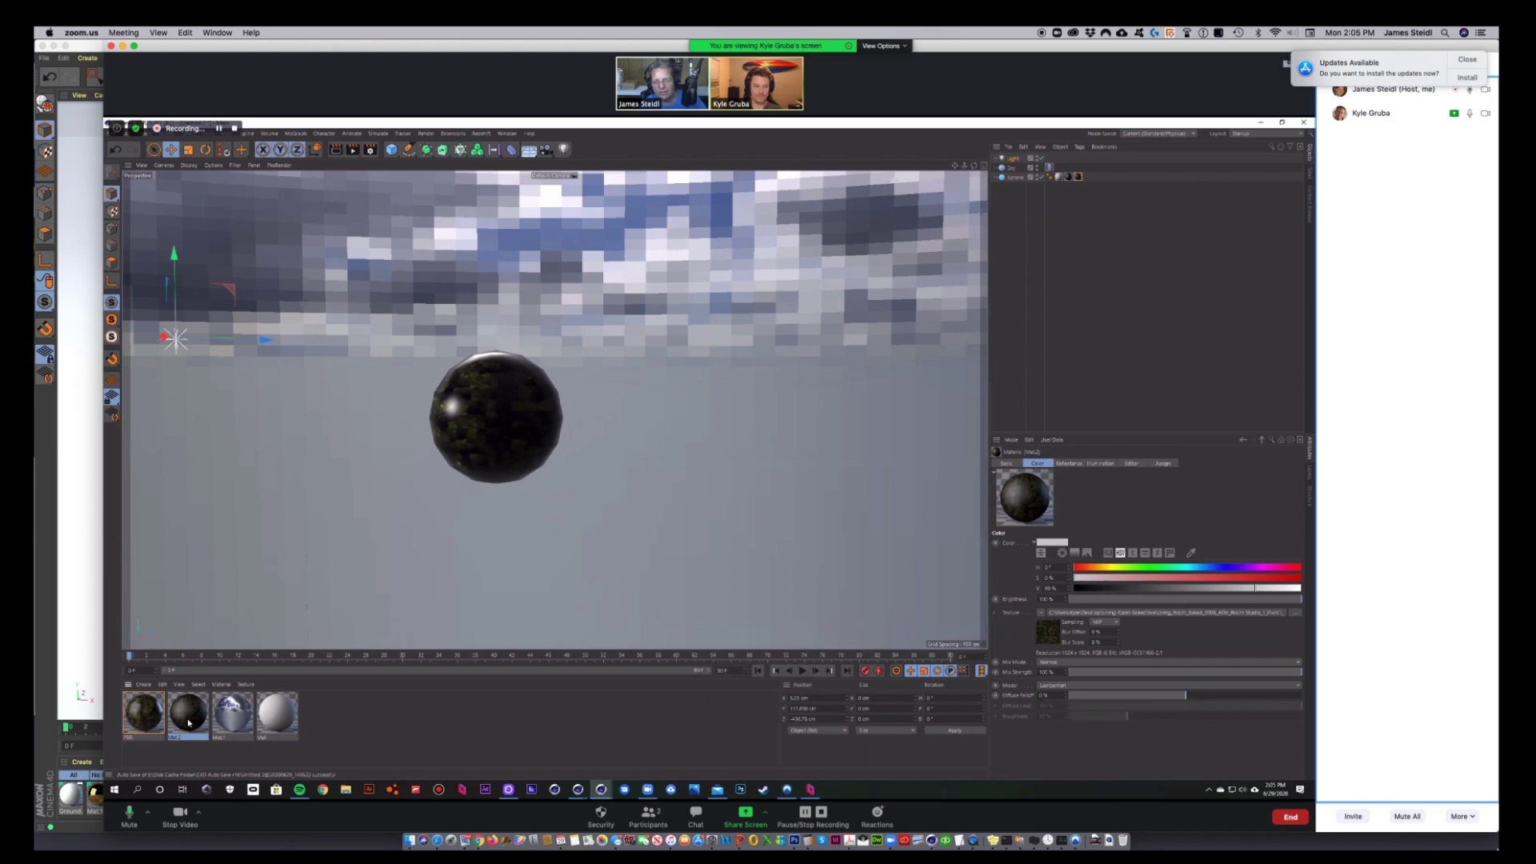
{"action": "left_click_drag", "start_coordinate": [189, 722], "coordinate": [494, 427]}
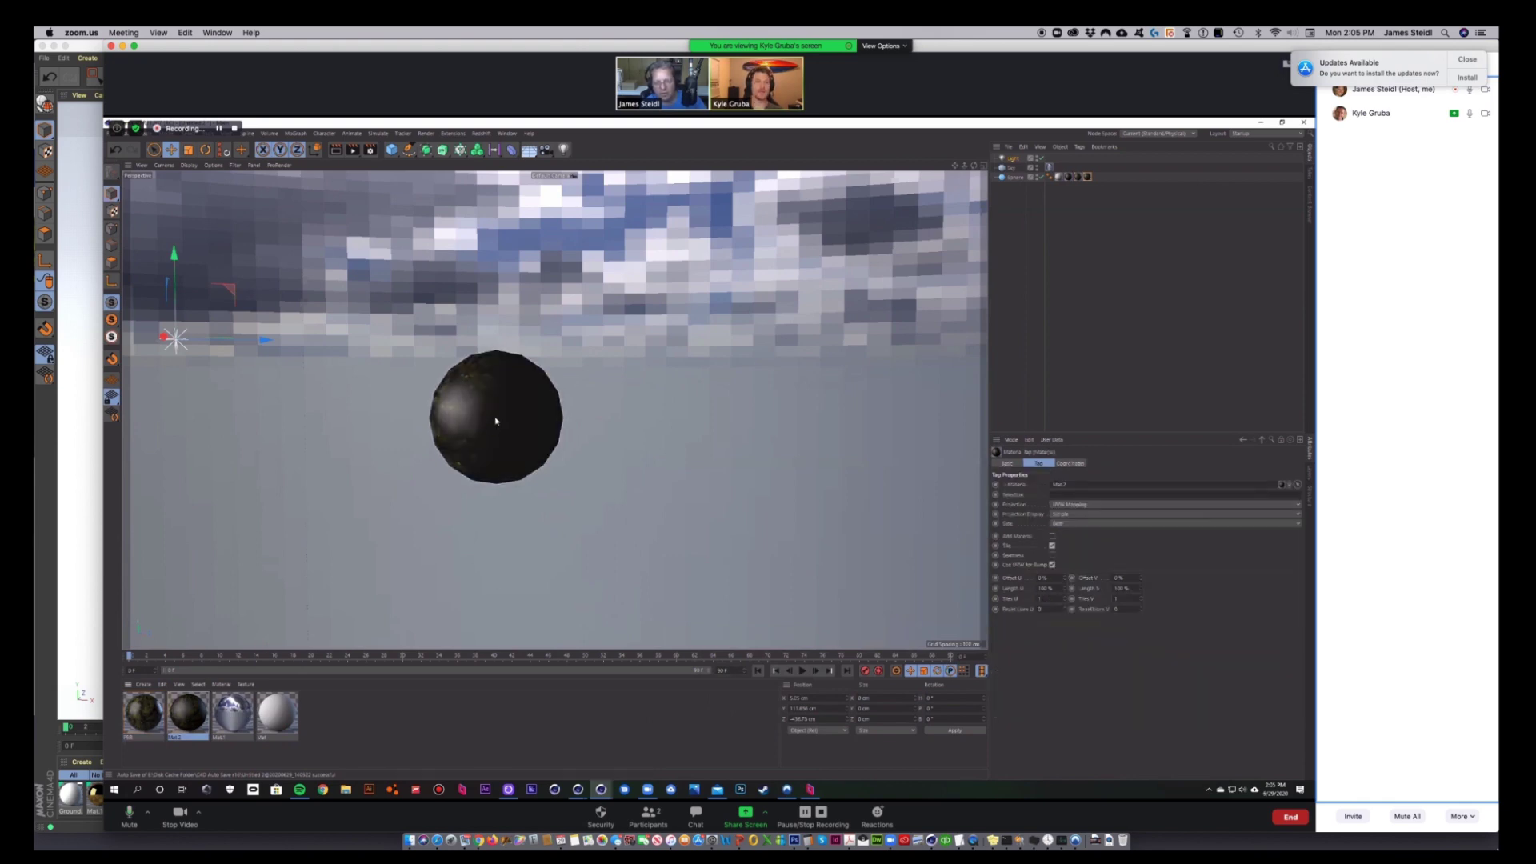
{"action": "left_click_drag", "start_coordinate": [143, 712], "coordinate": [509, 390]}
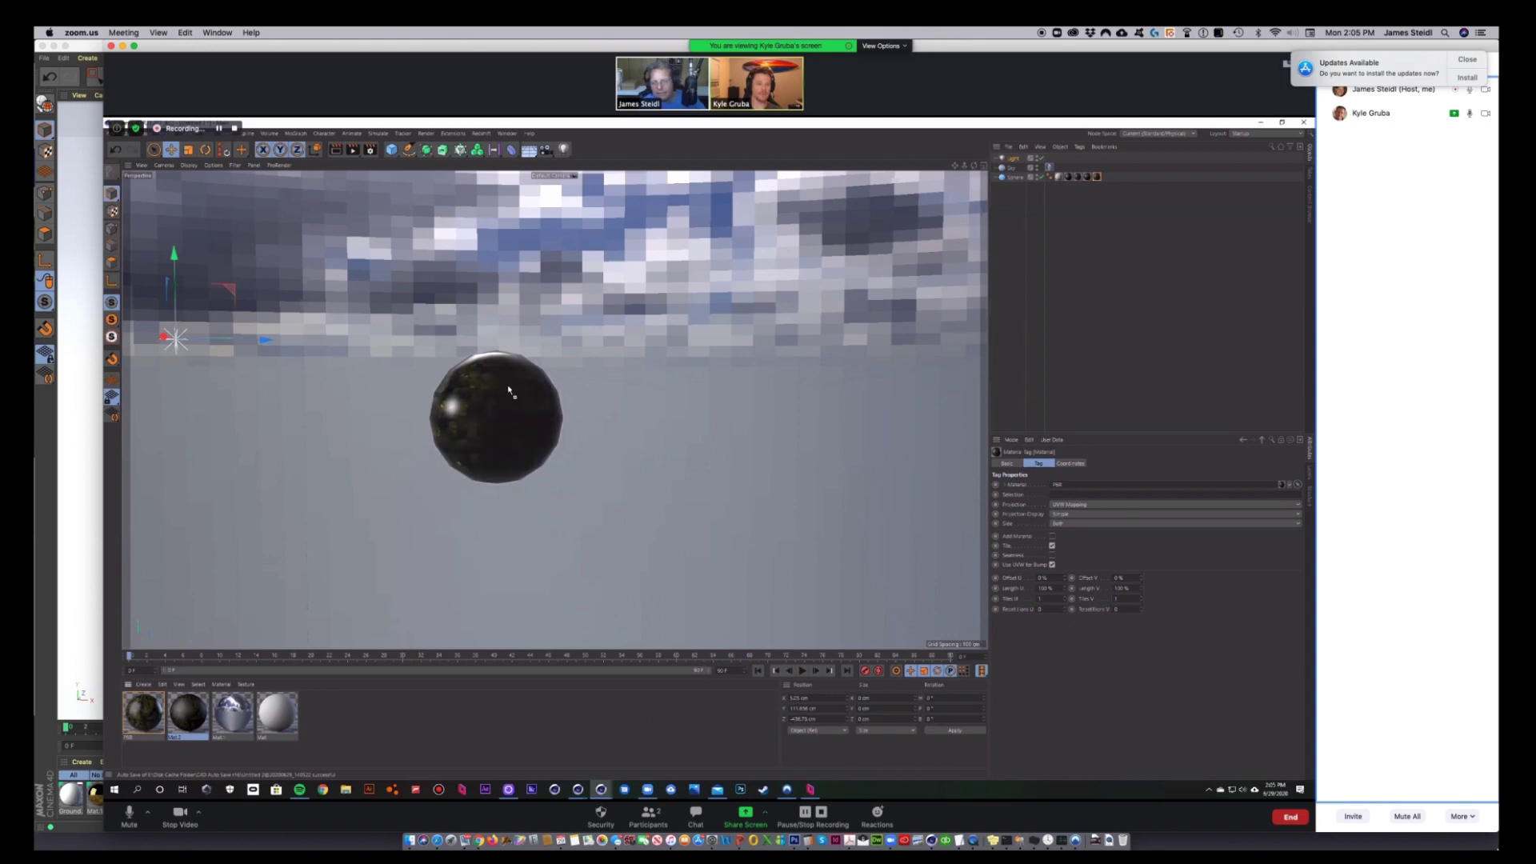
{"action": "double_click", "coordinate": [518, 390]}
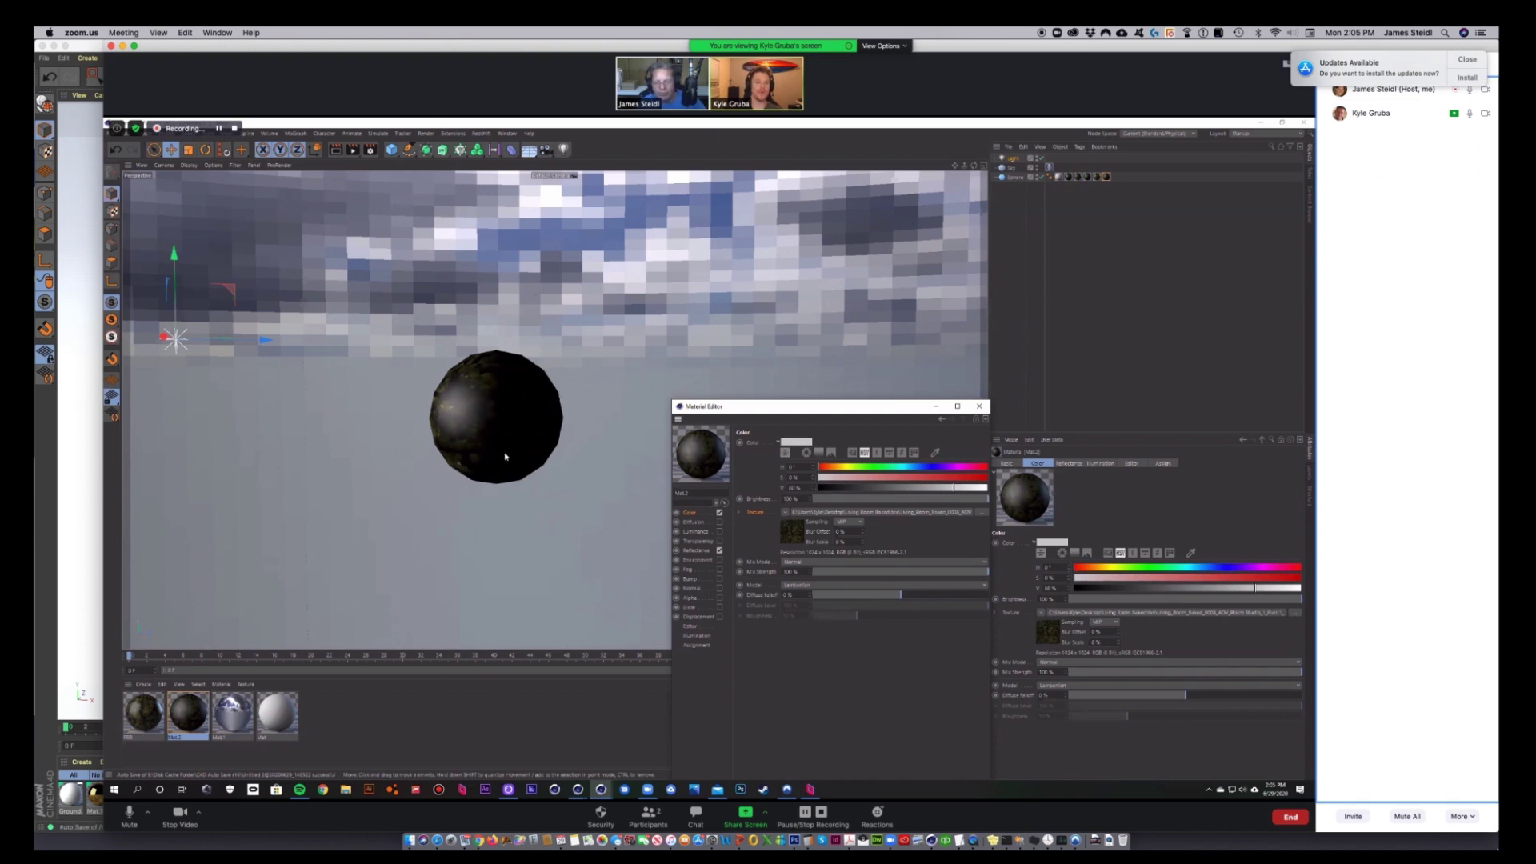
Uncheck Mat.2's Default Specular layer, reapply the material to the sphere, and reselect PBR
{"action": "left_click", "coordinate": [144, 712]}
{"action": "left_click", "coordinate": [698, 551]}
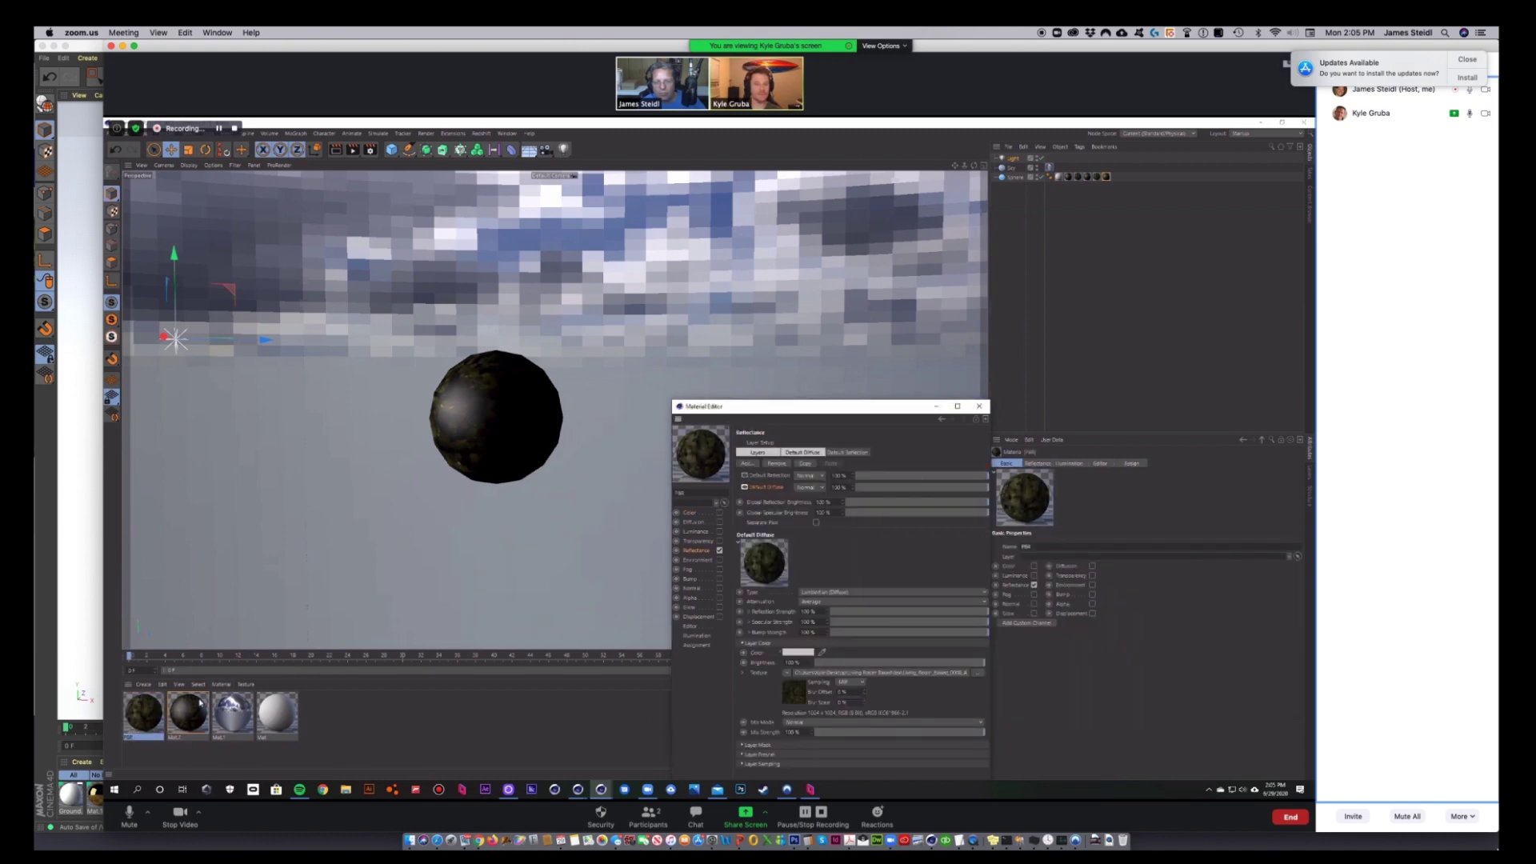
{"action": "left_click", "coordinate": [188, 714]}
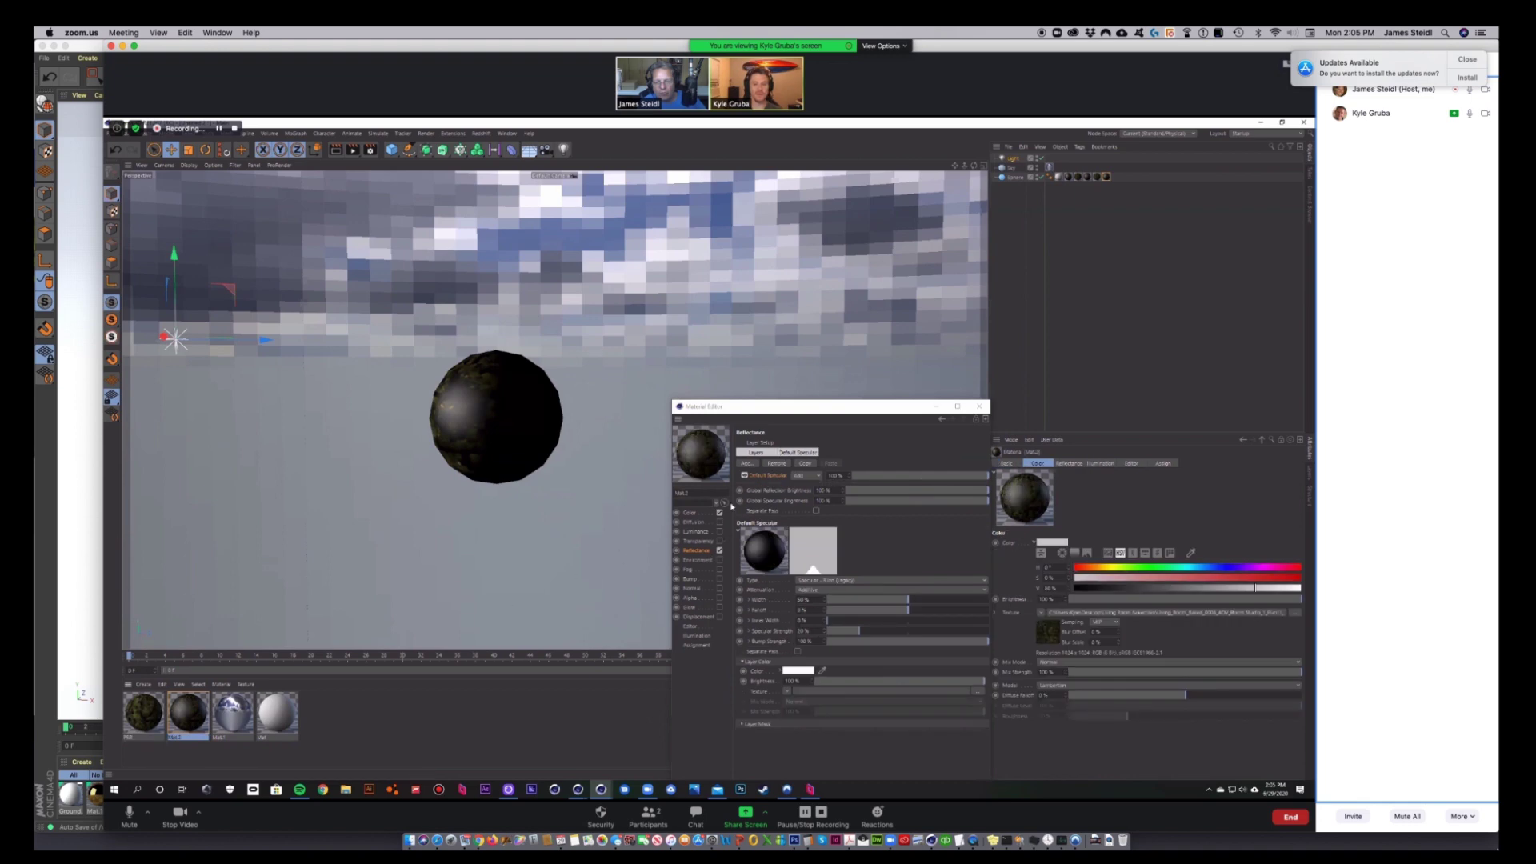
{"action": "left_click", "coordinate": [745, 475]}
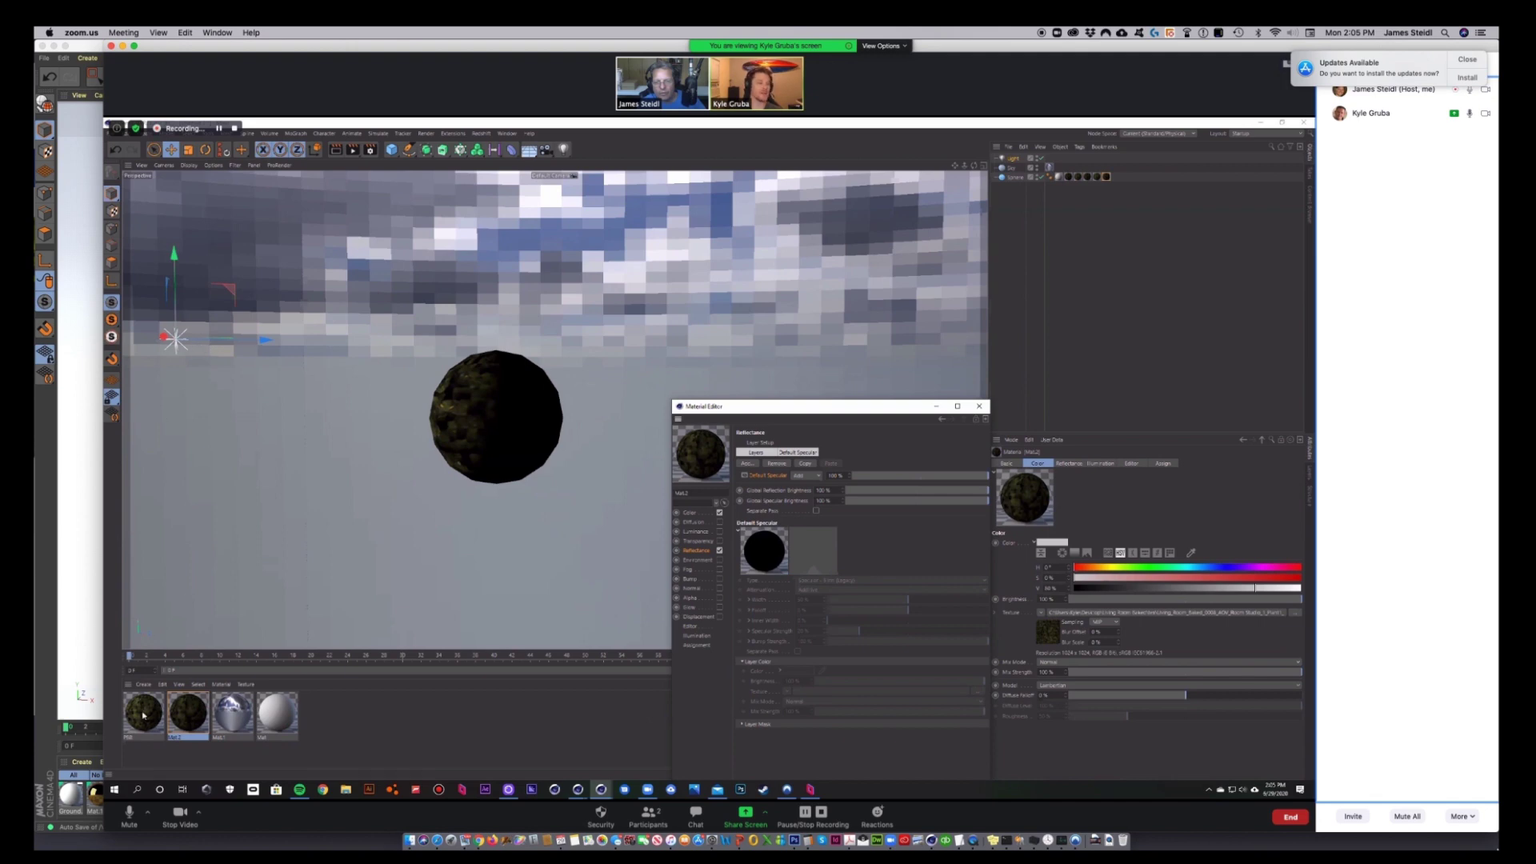
{"action": "left_click", "coordinate": [497, 411]}
{"action": "left_click_drag", "start_coordinate": [516, 417], "coordinate": [516, 417]}
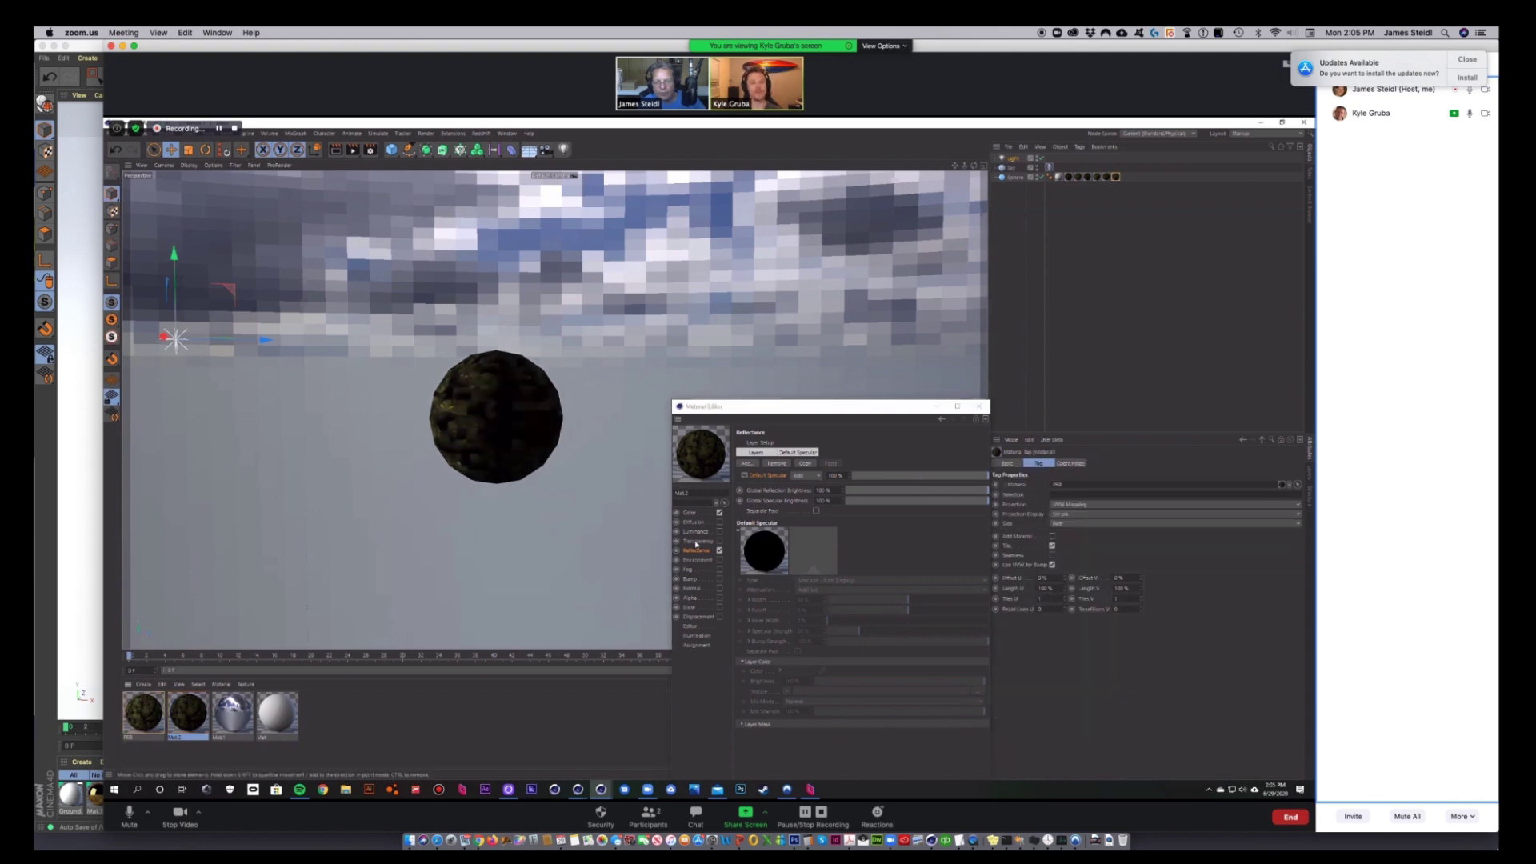
{"action": "left_click", "coordinate": [144, 712]}
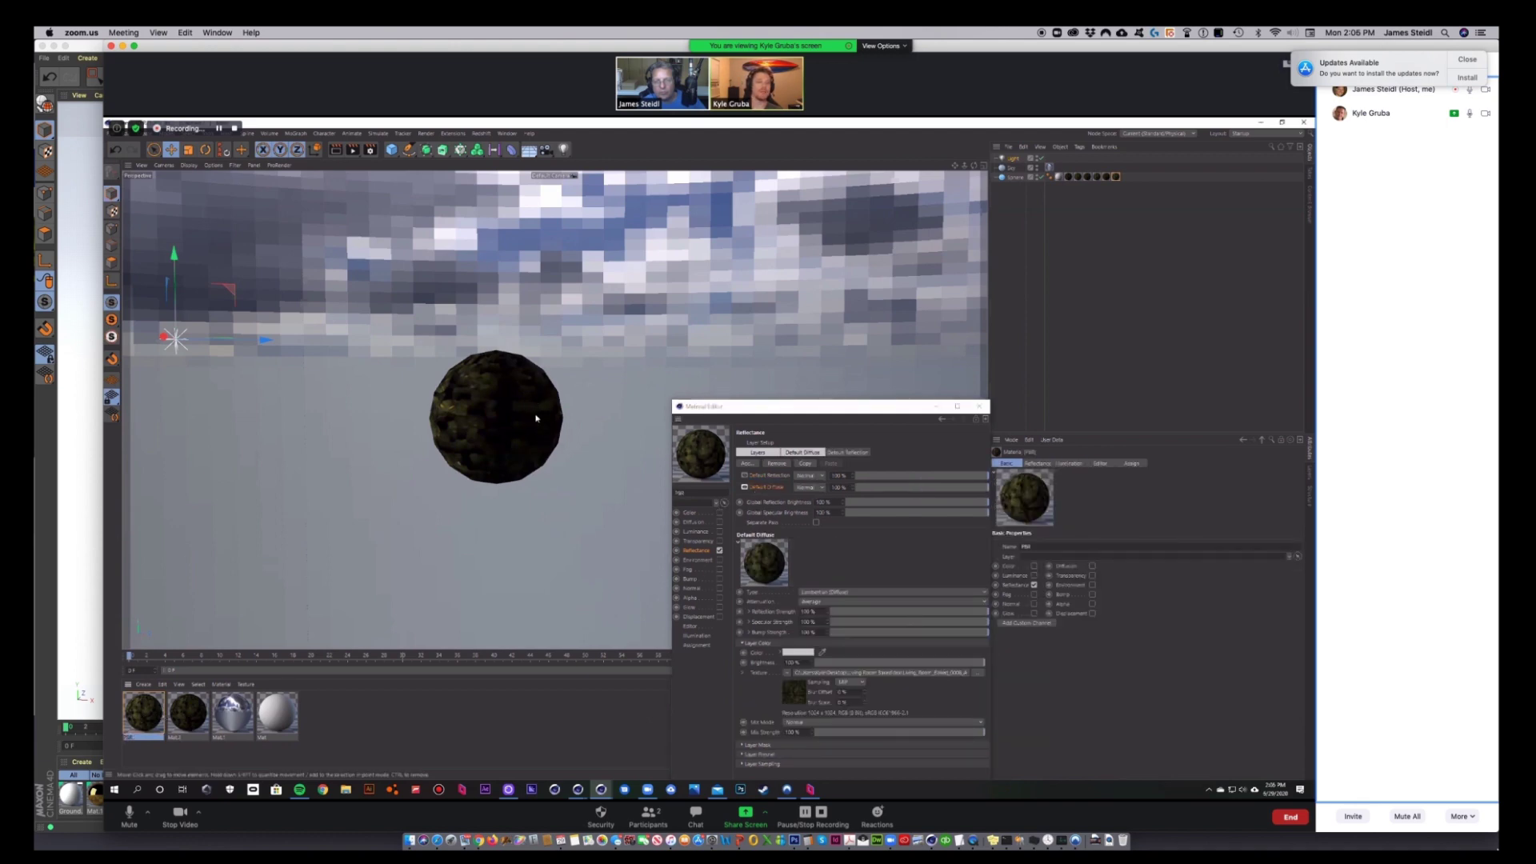
Drag Mat.2 then PBR back onto the sphere, orbit, and Shift+R render to the Picture Viewer
{"action": "left_click_drag", "start_coordinate": [535, 418], "coordinate": [376, 496], "text": "alt"}
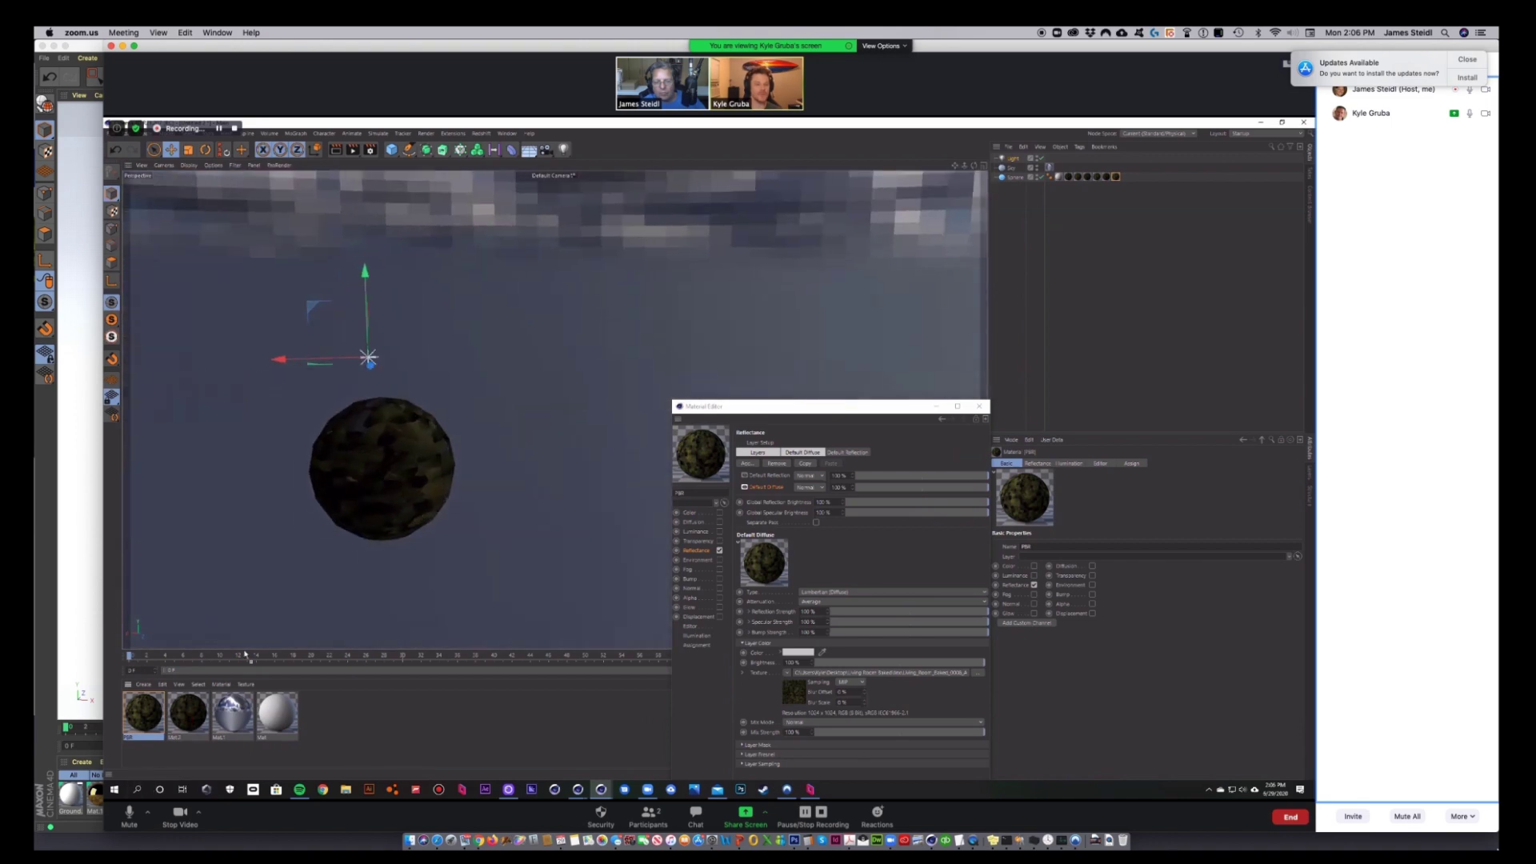
{"action": "left_click_drag", "start_coordinate": [245, 654], "coordinate": [370, 498]}
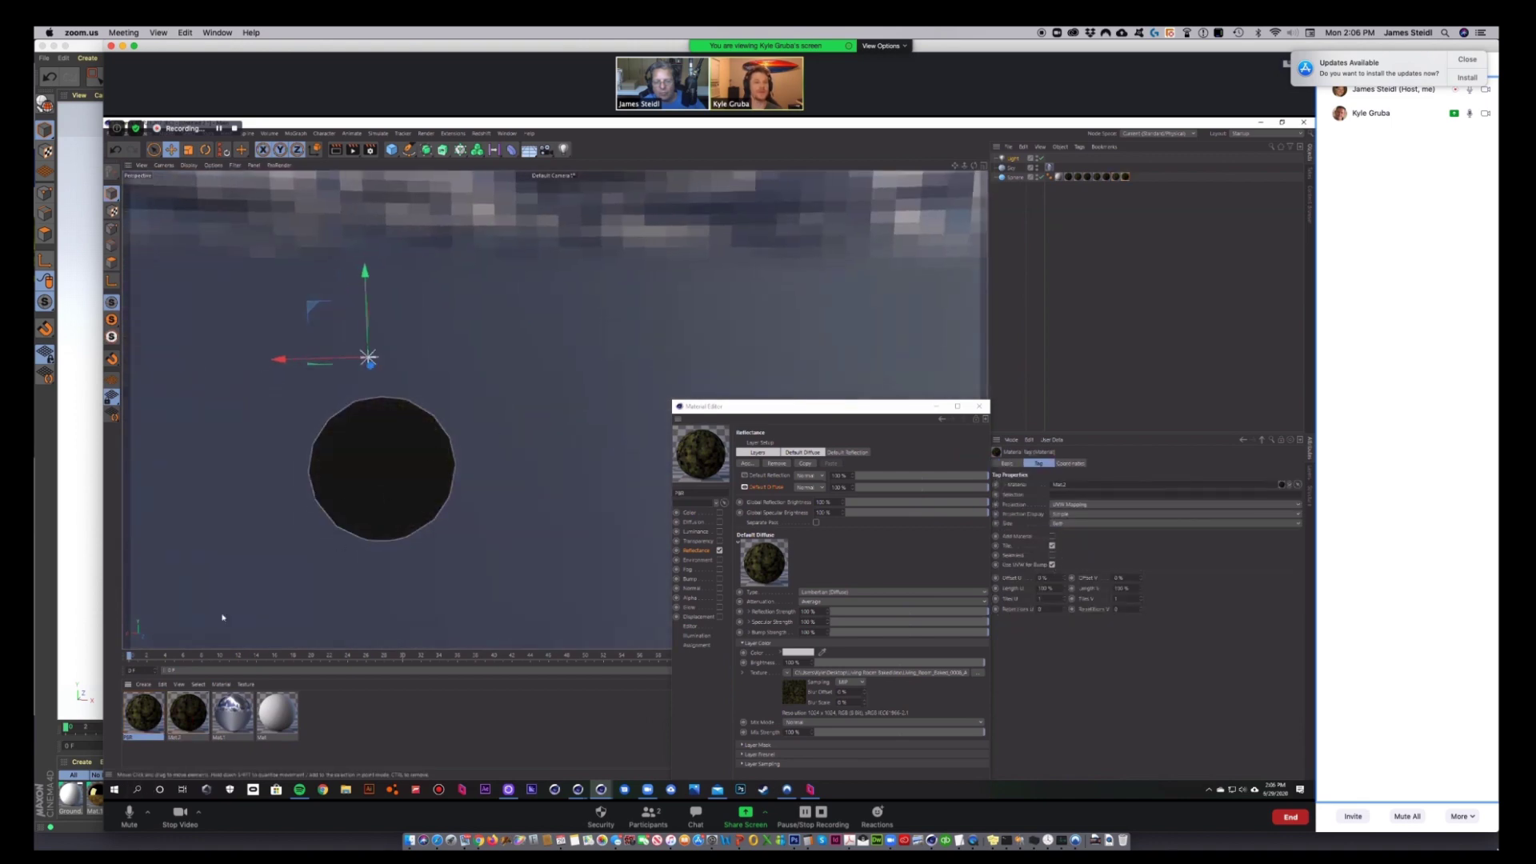
{"action": "left_click_drag", "start_coordinate": [143, 712], "coordinate": [376, 473]}
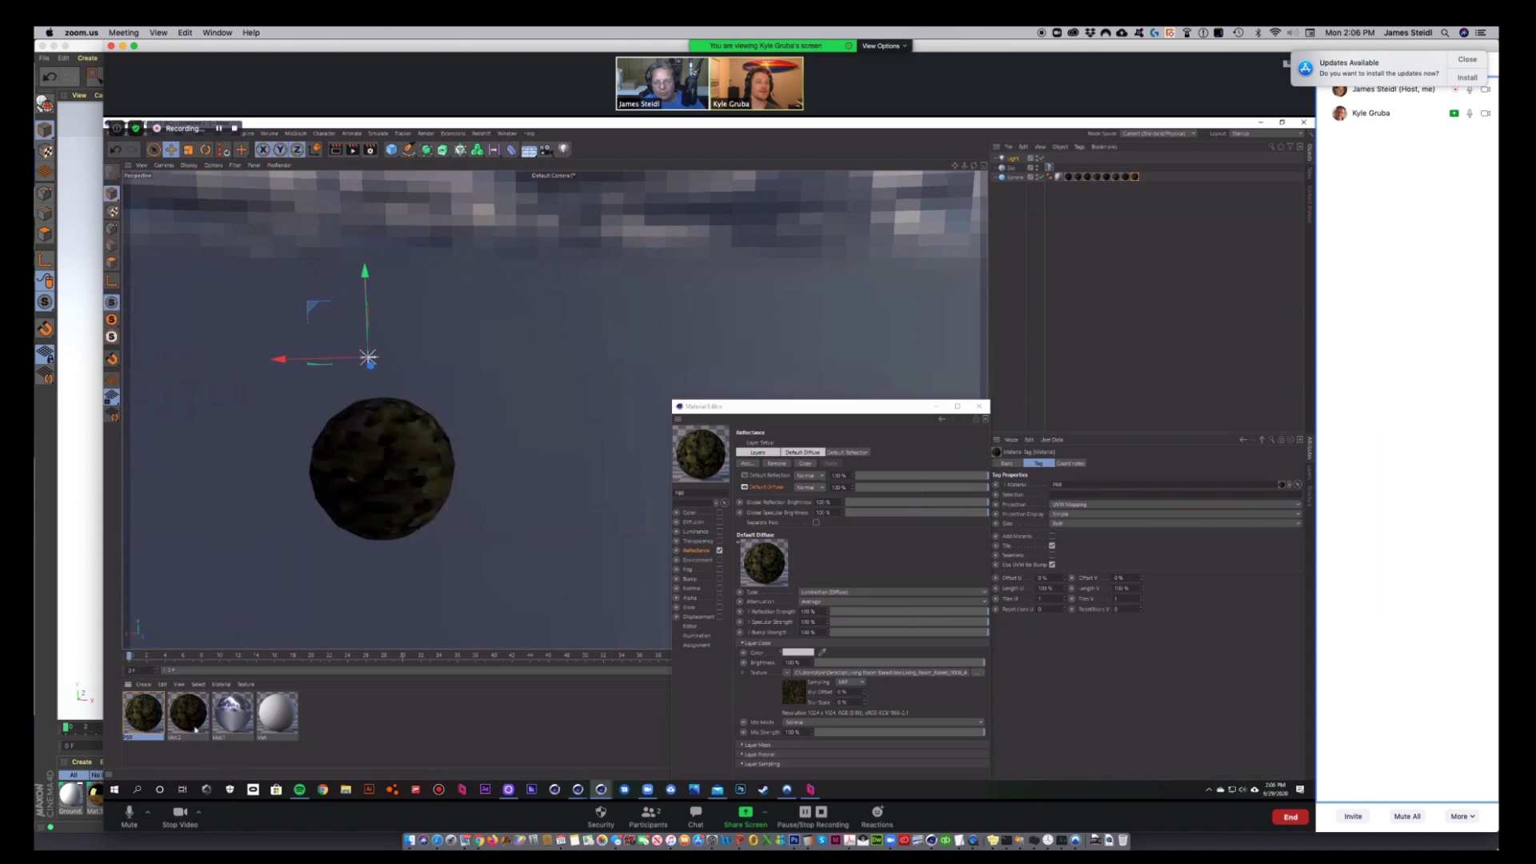
{"action": "left_click_drag", "start_coordinate": [188, 713], "coordinate": [400, 503]}
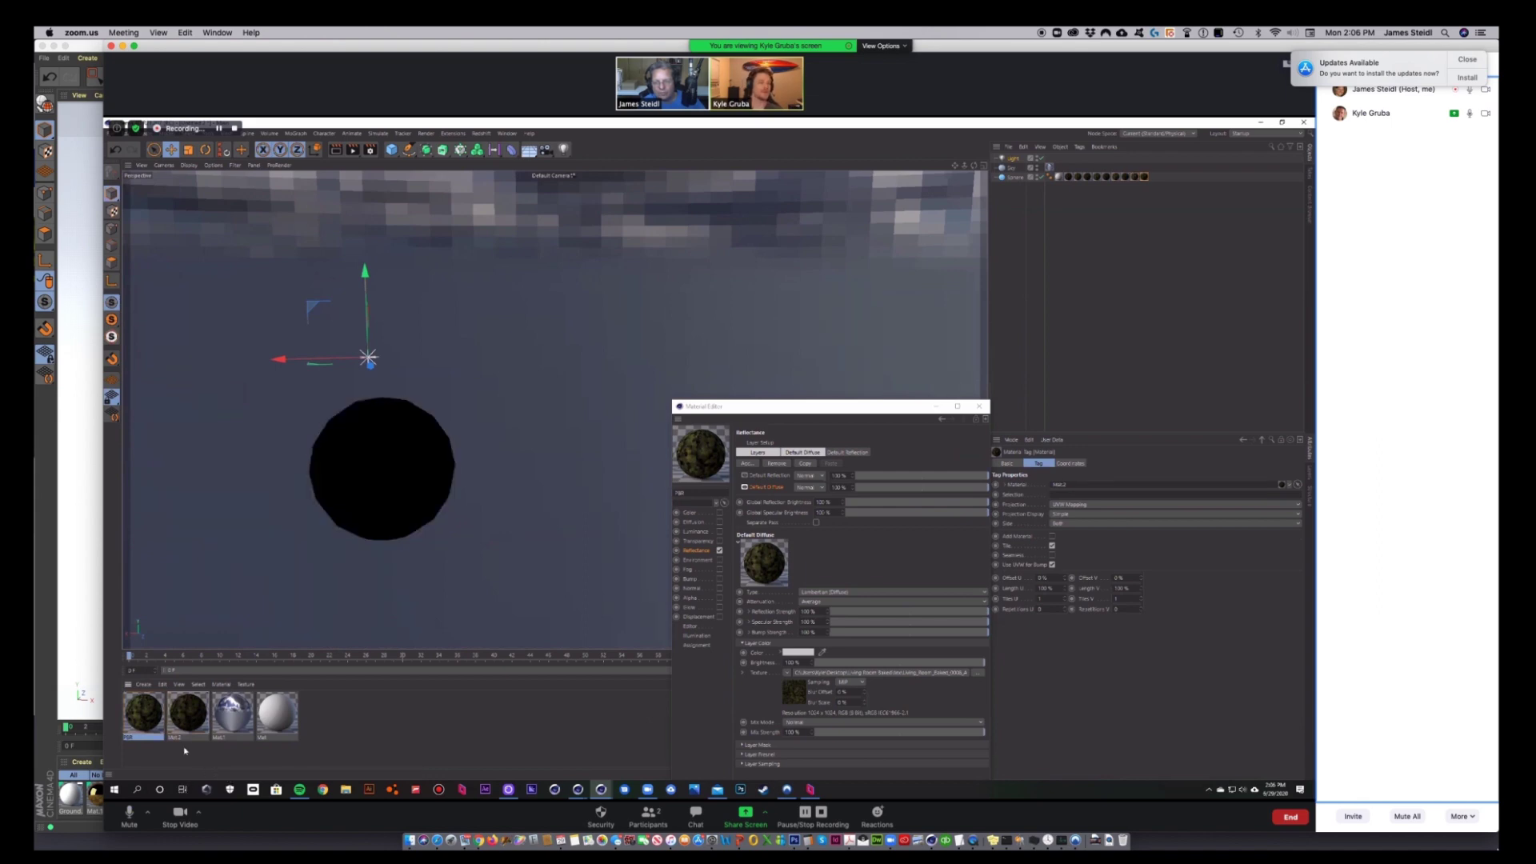
{"action": "left_click_drag", "start_coordinate": [366, 573], "coordinate": [508, 402], "text": "alt"}
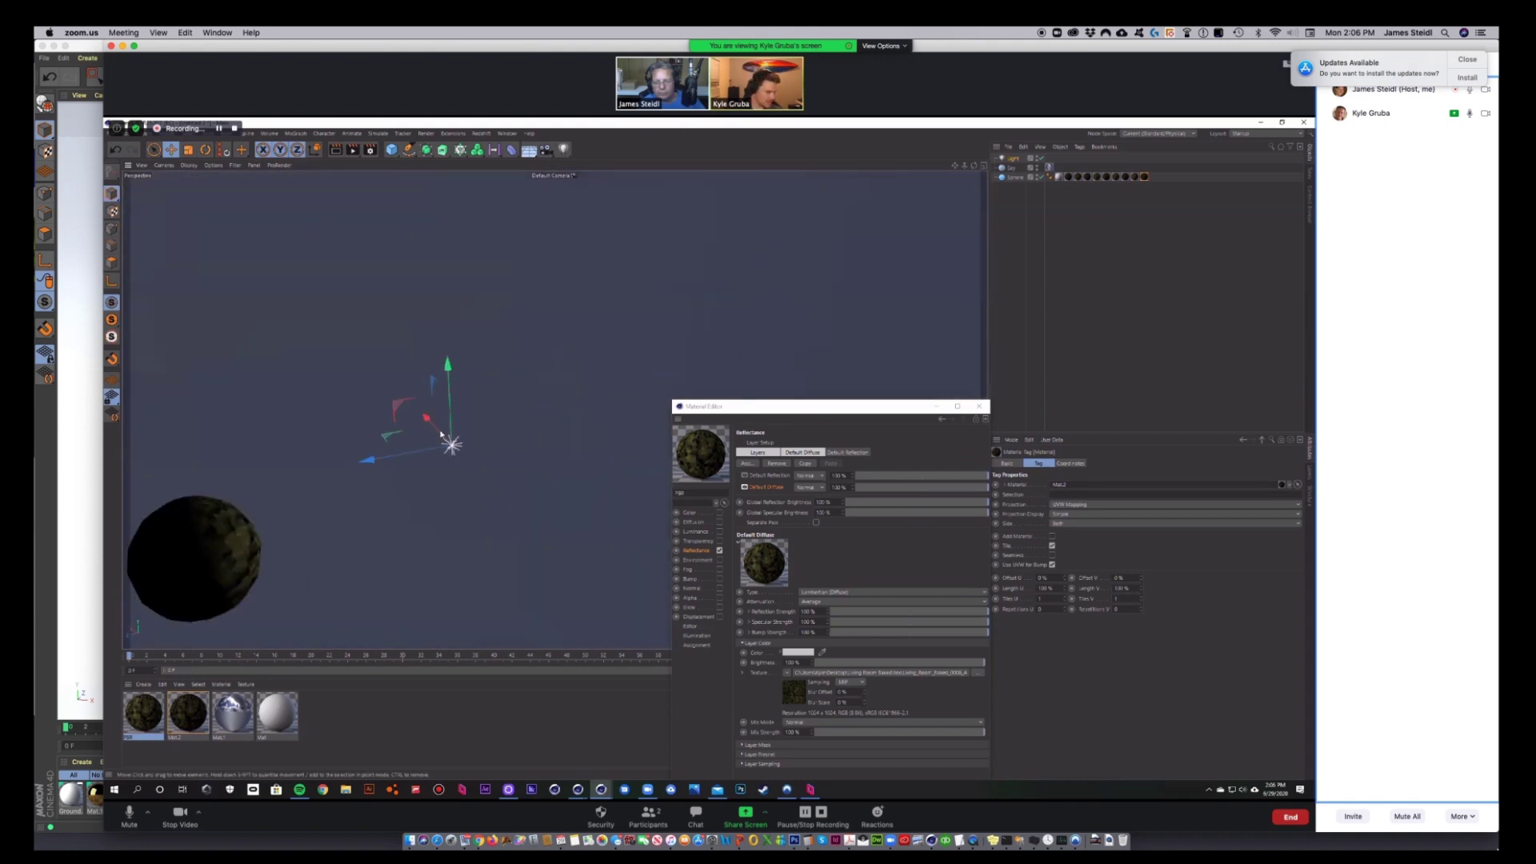
{"action": "key", "text": "shift+r"}
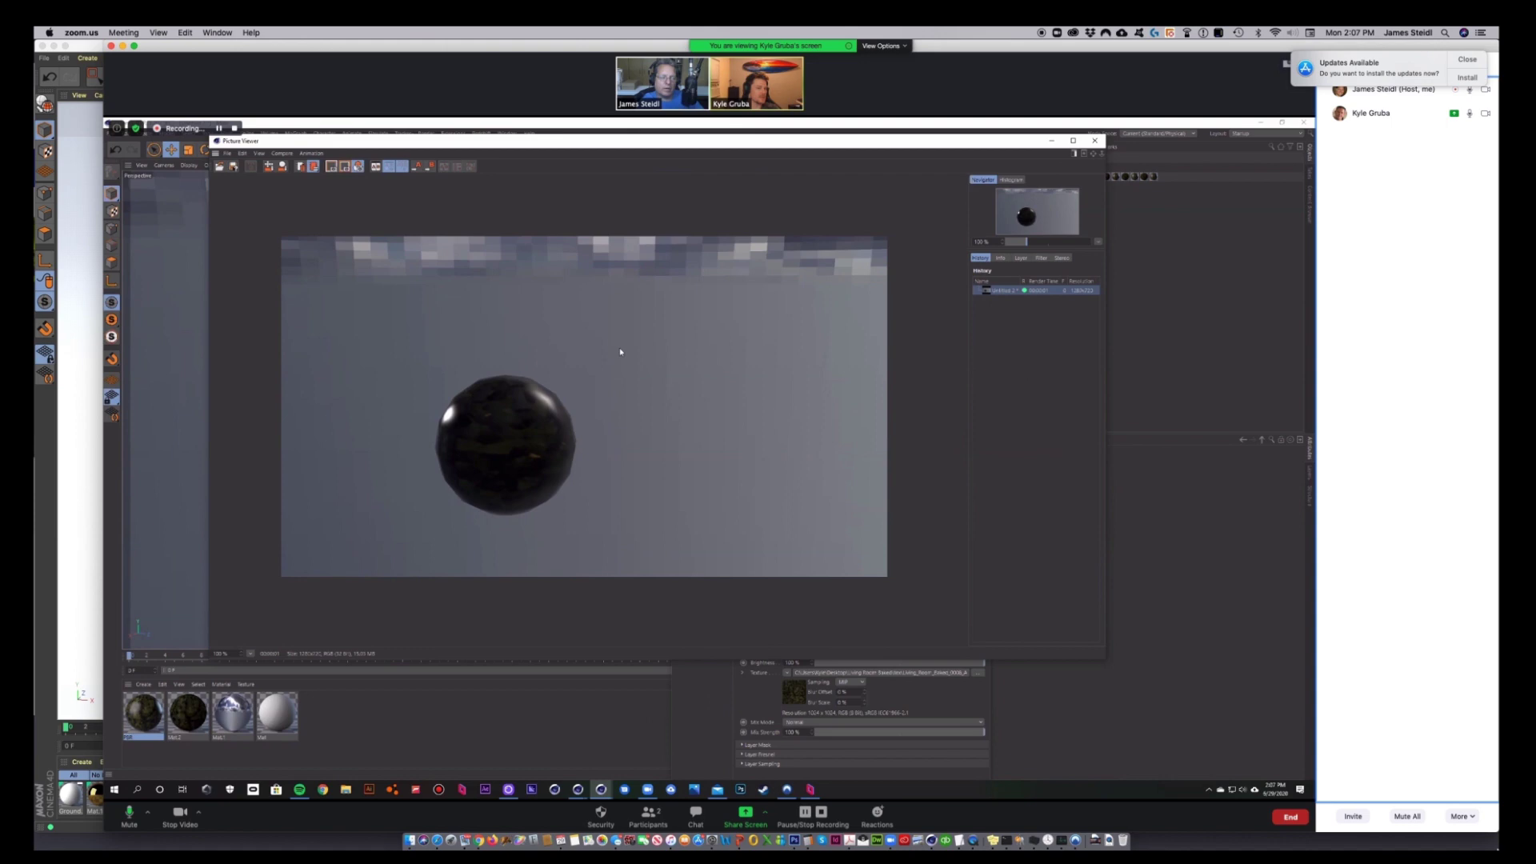